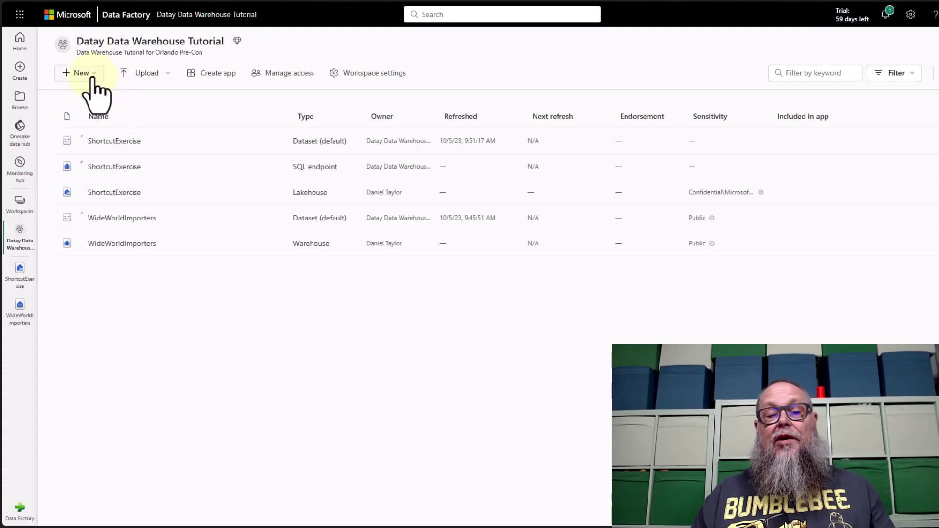
Create a new Dataflow Gen2 (Preview) item from the New menu.
click(92, 78)
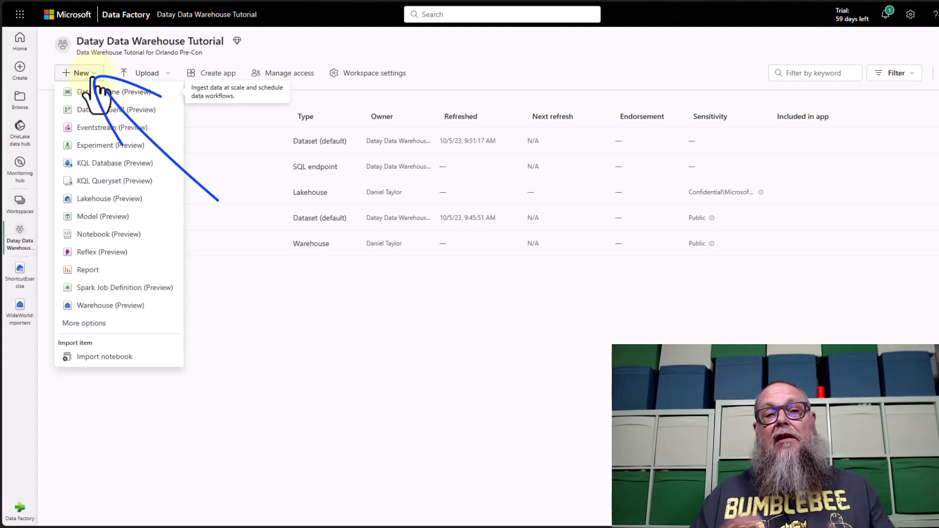
click(166, 118)
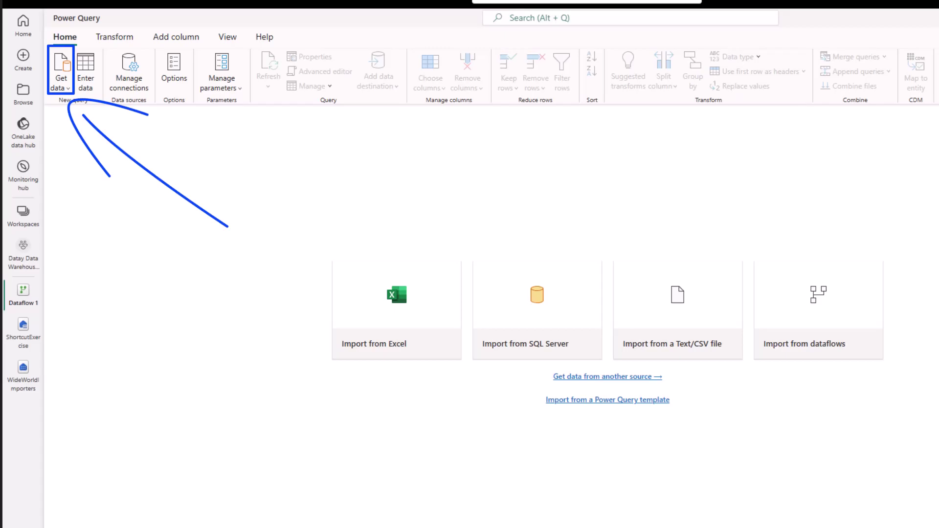
From Get data's full connector list, search for 'OData' and choose the OData connector.
click(62, 72)
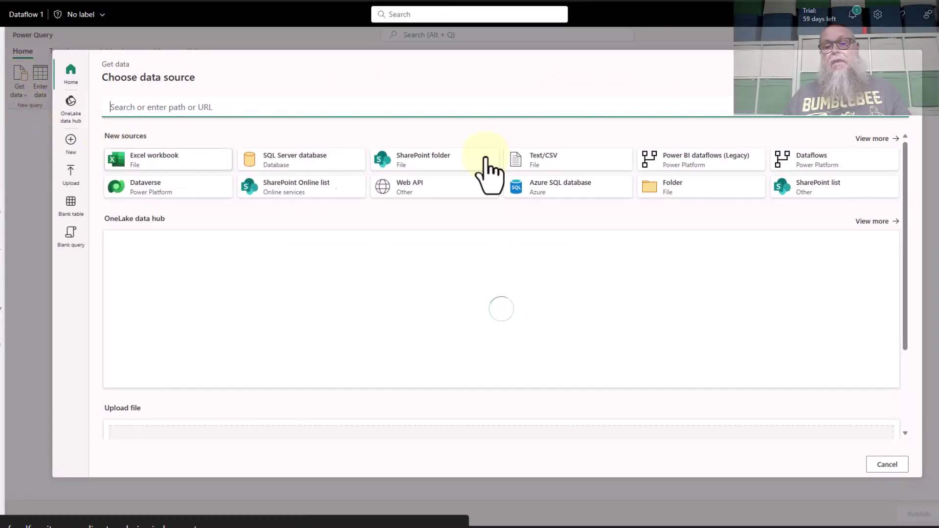
click(871, 140)
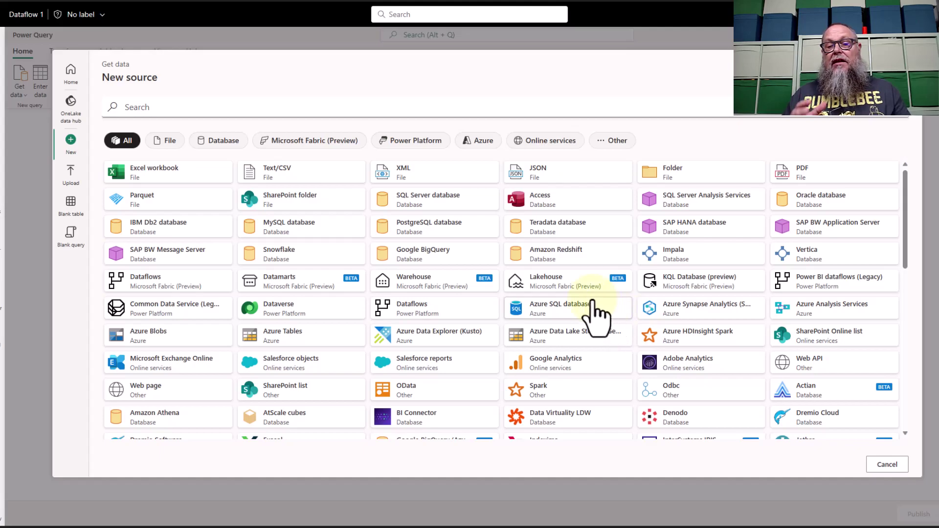
scroll(549, 283, down, 2)
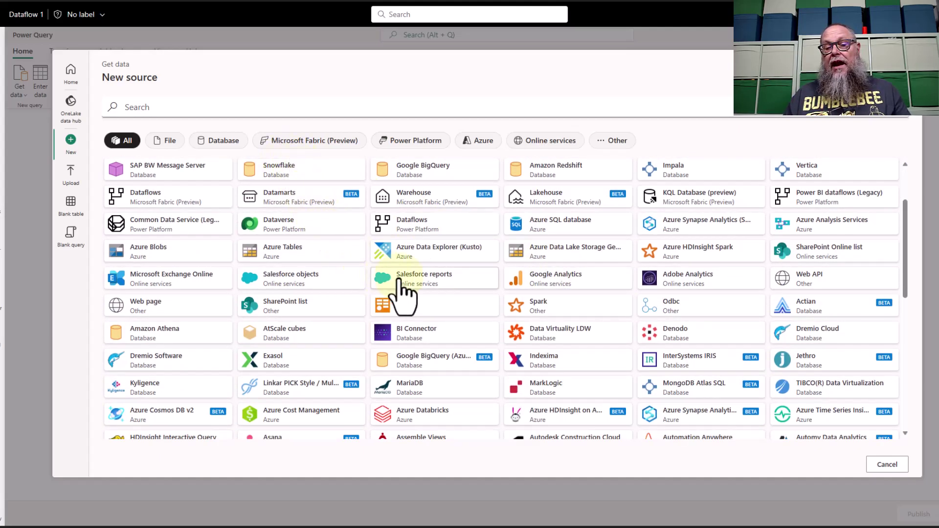
scroll(425, 270, down, 2)
scroll(438, 274, down, 4)
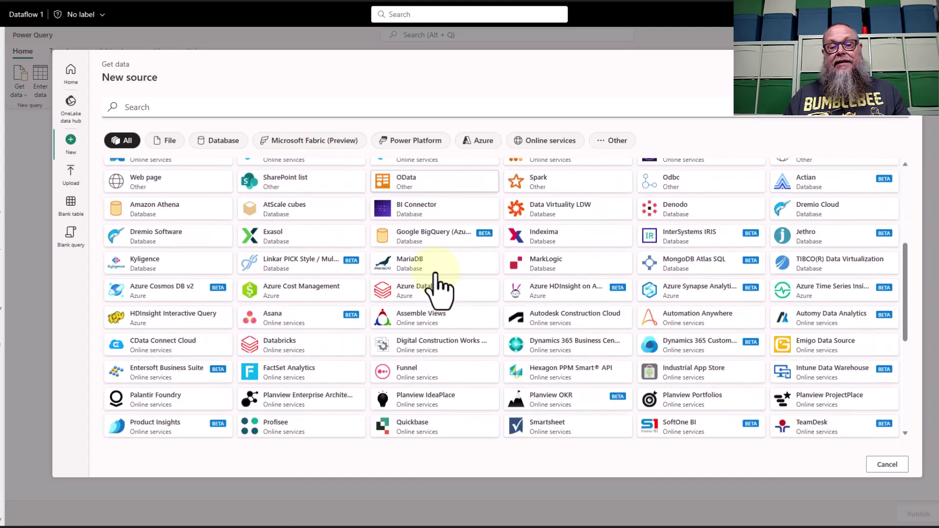
scroll(440, 285, down, 5)
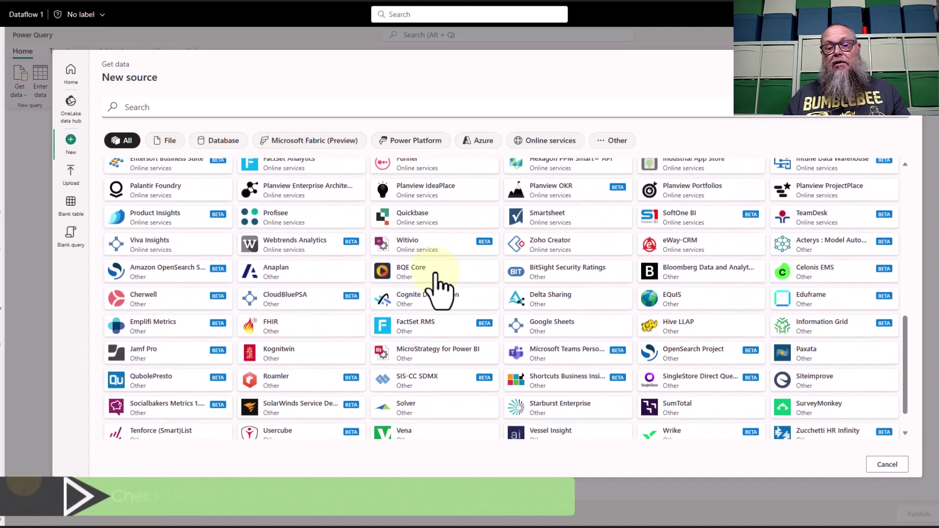
scroll(439, 288, down, 1)
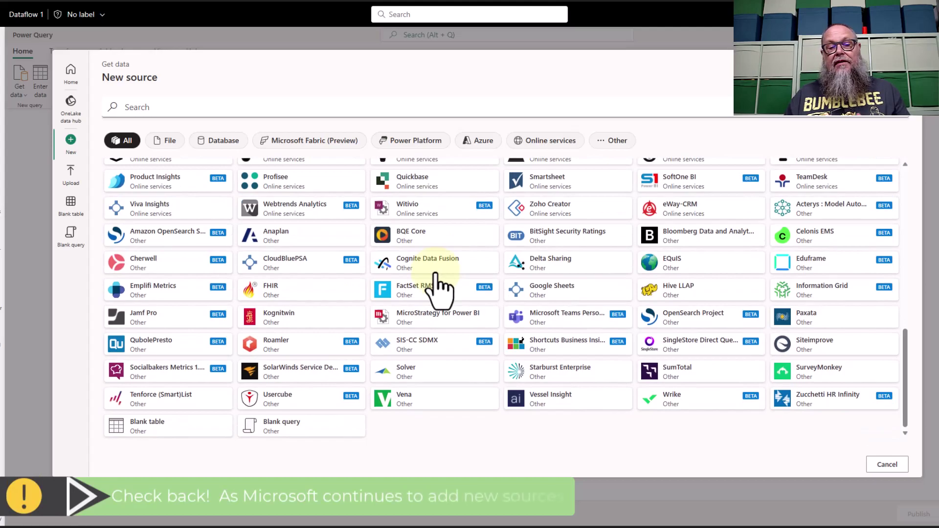
scroll(477, 301, up, 5)
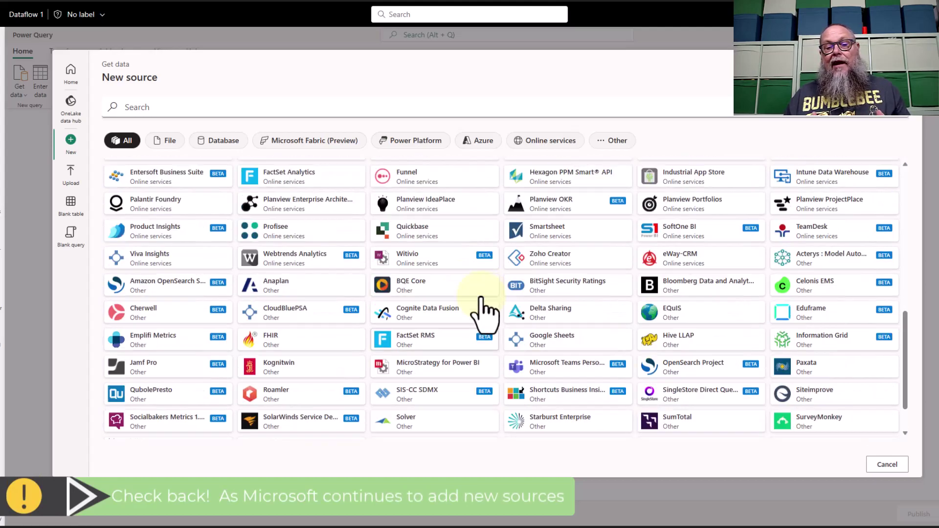
scroll(485, 314, up, 10)
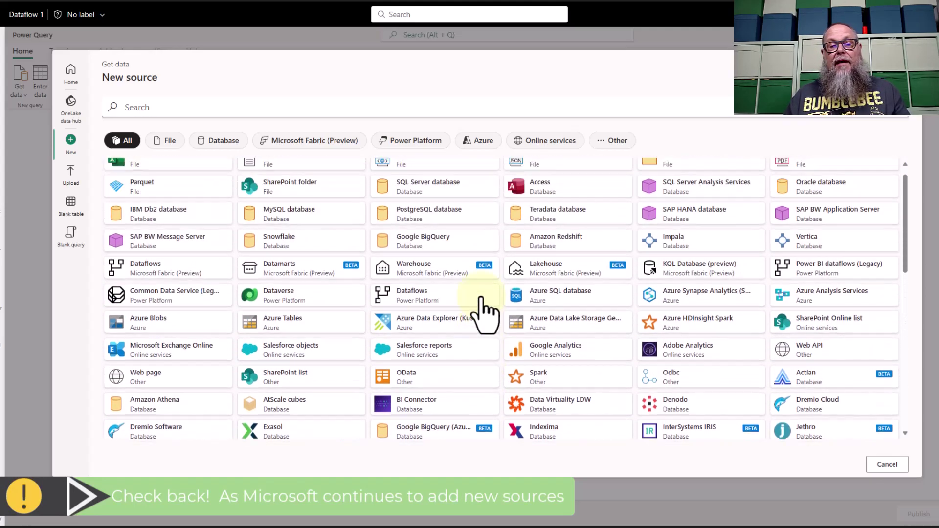
click(188, 109)
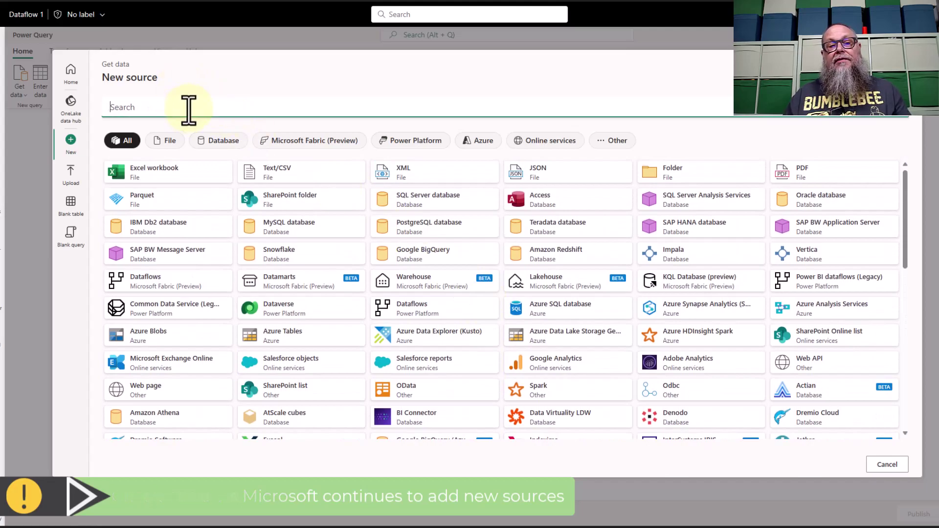
text(OData)
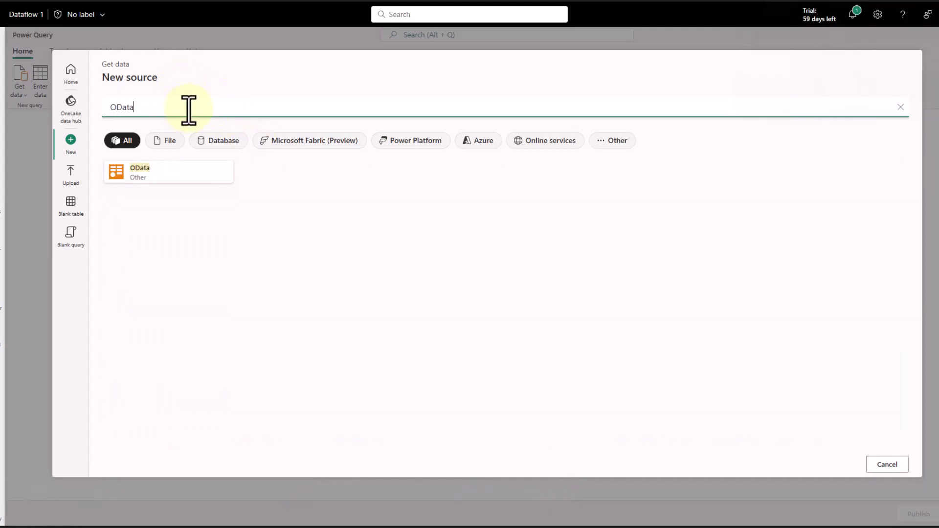
click(169, 168)
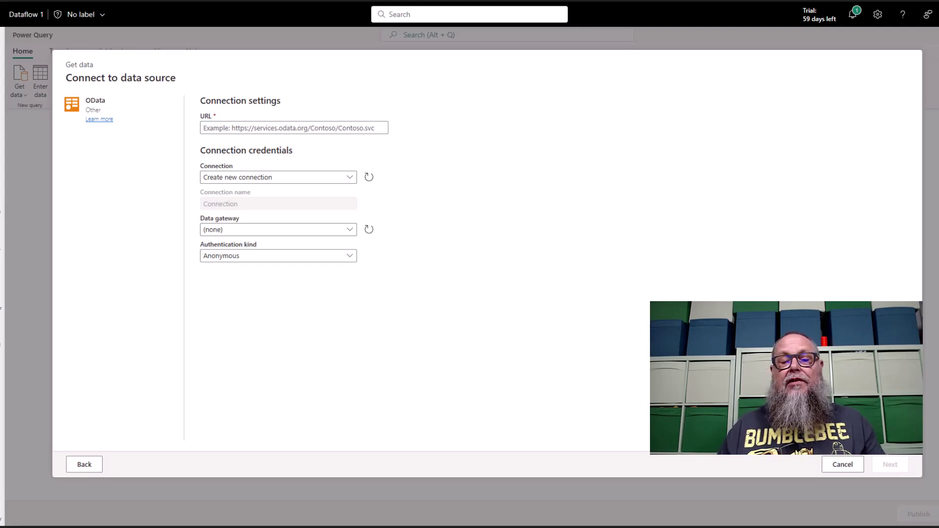
click(273, 129)
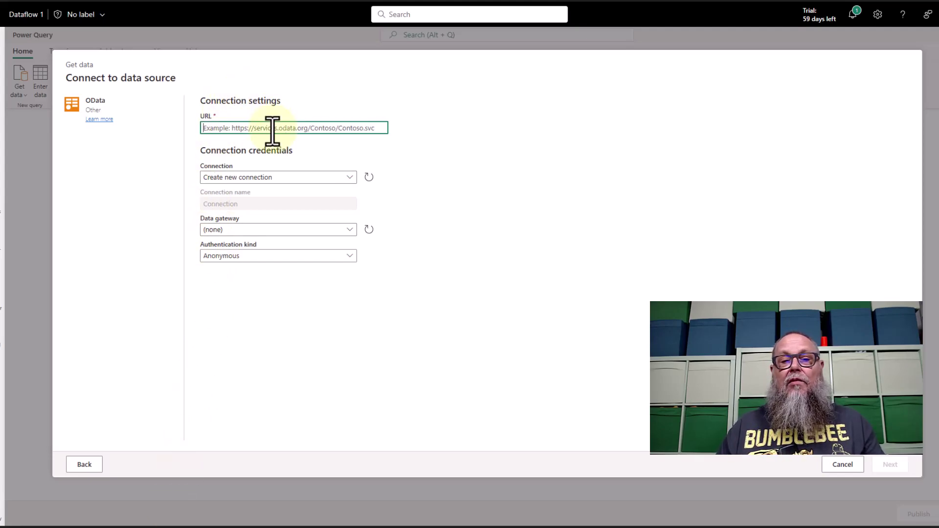
text(https://services.odata.org/v4/northwind/northwind.svc/)
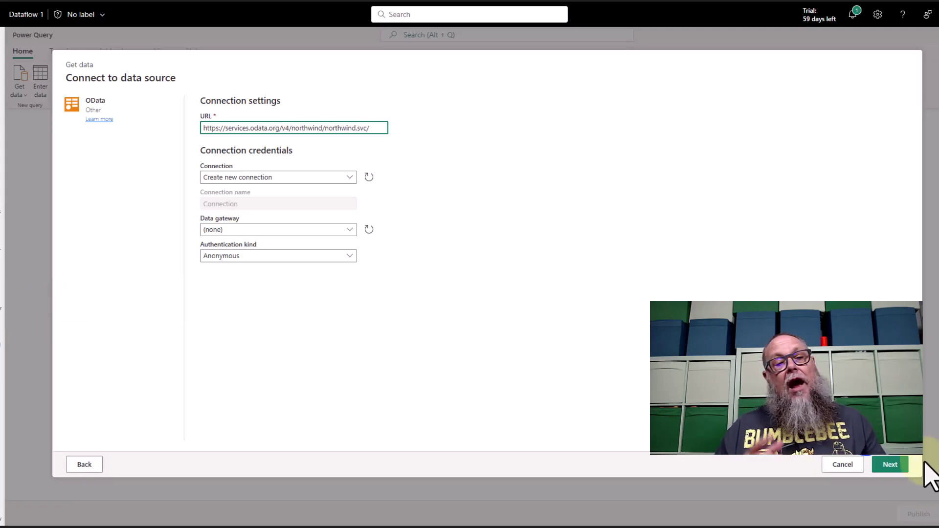
click(892, 466)
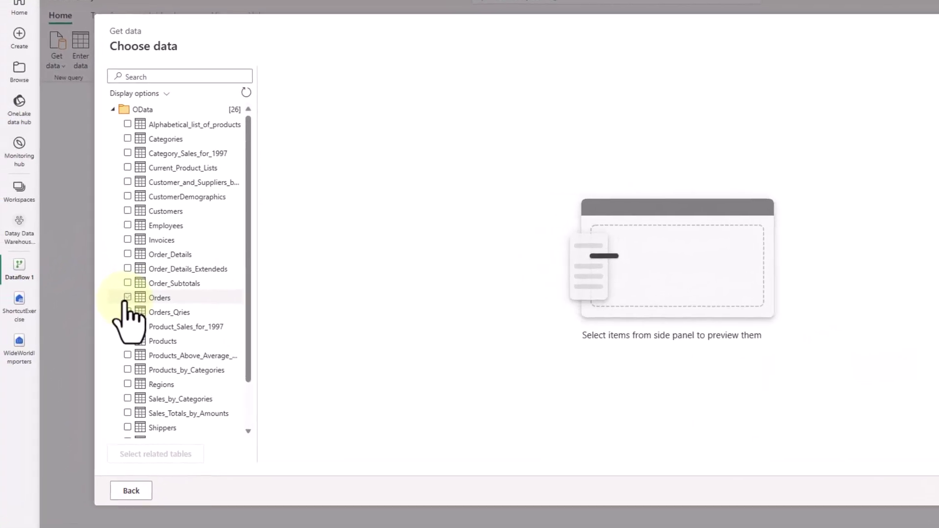
Select the Orders and Customers tables in Choose data and create their queries.
click(127, 297)
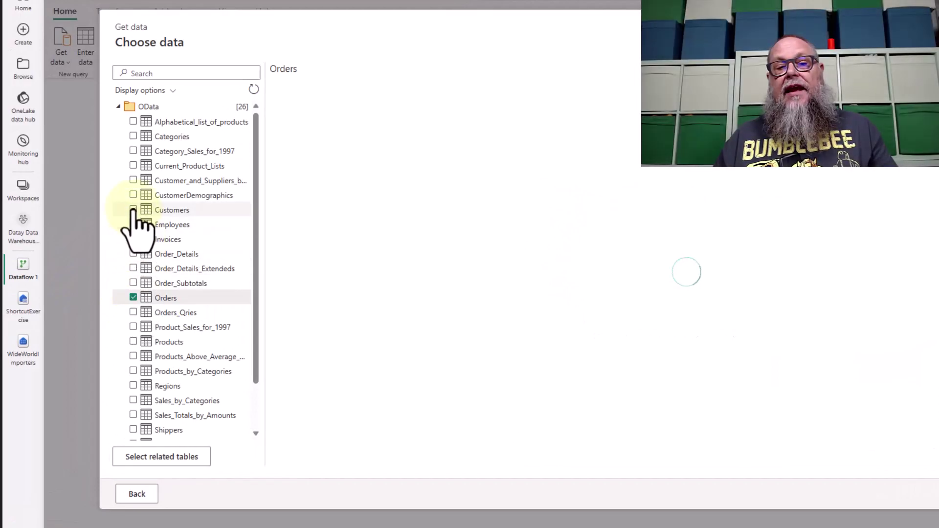
click(134, 212)
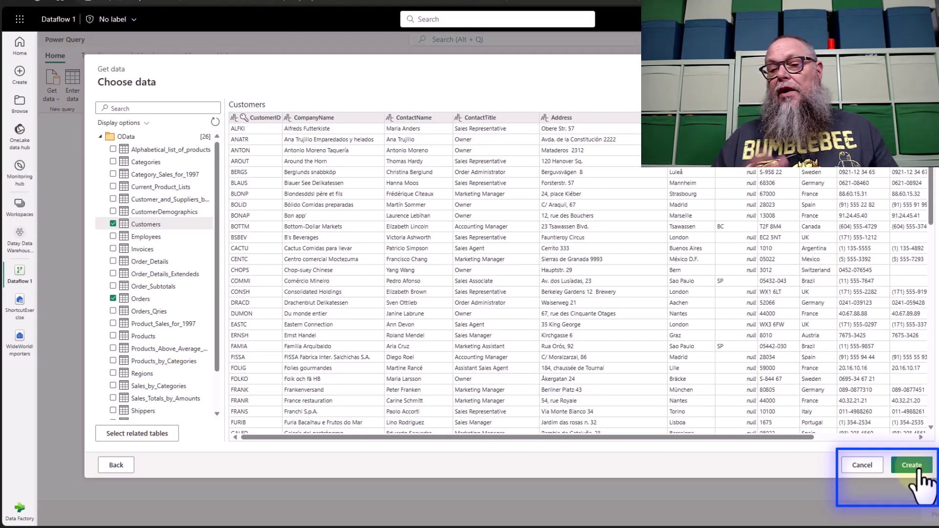
click(919, 469)
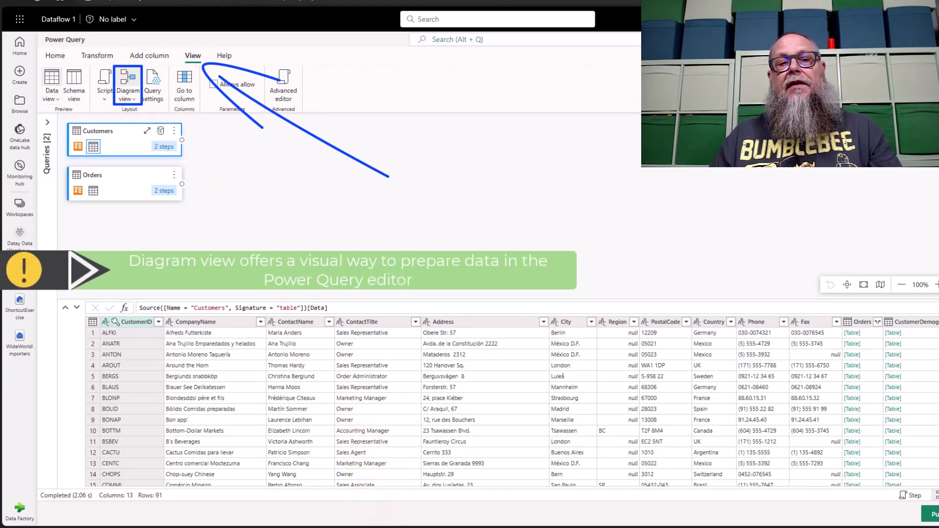
In editor Options, enable script callouts, column profiling, quality, value distribution and details-pane column profile.
click(54, 55)
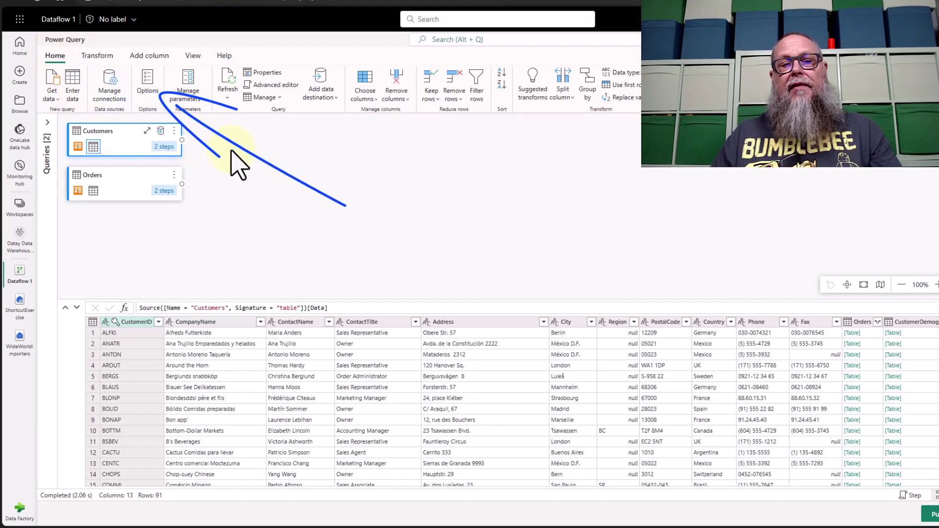
click(147, 84)
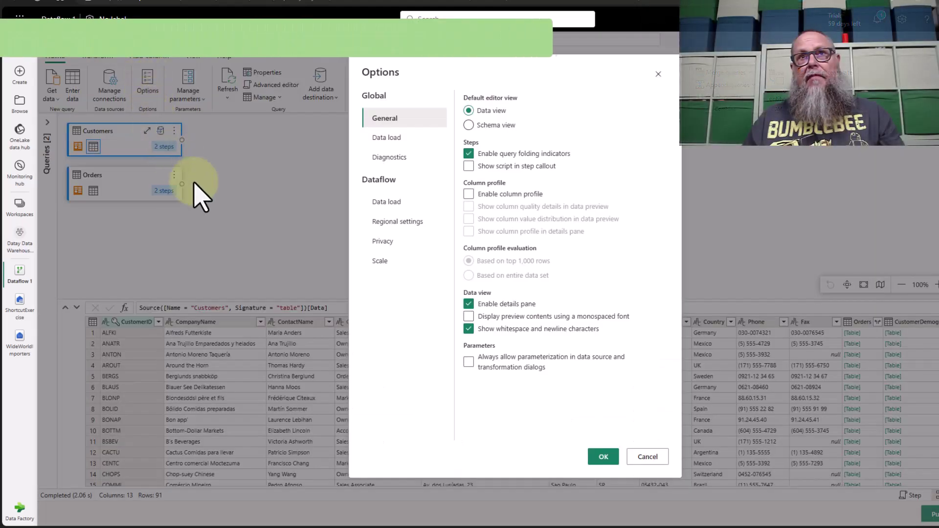
click(468, 166)
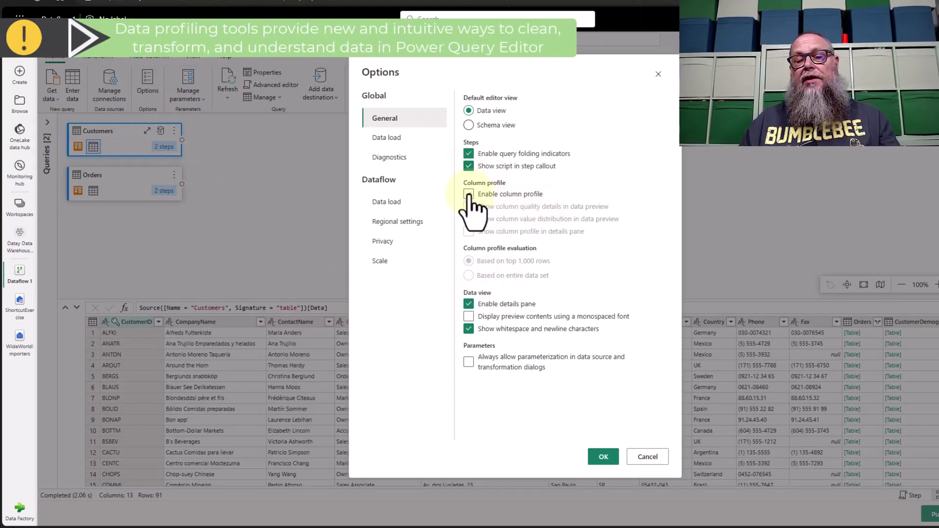
click(469, 194)
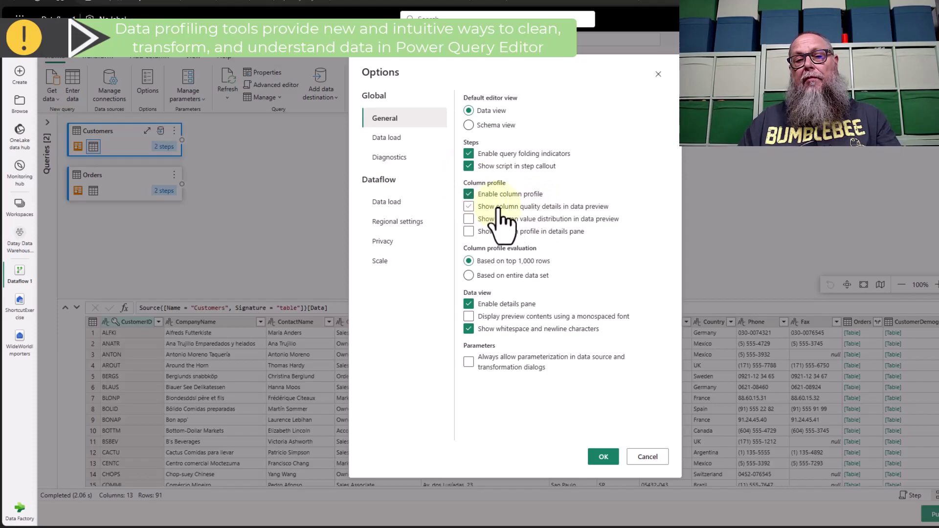
click(469, 207)
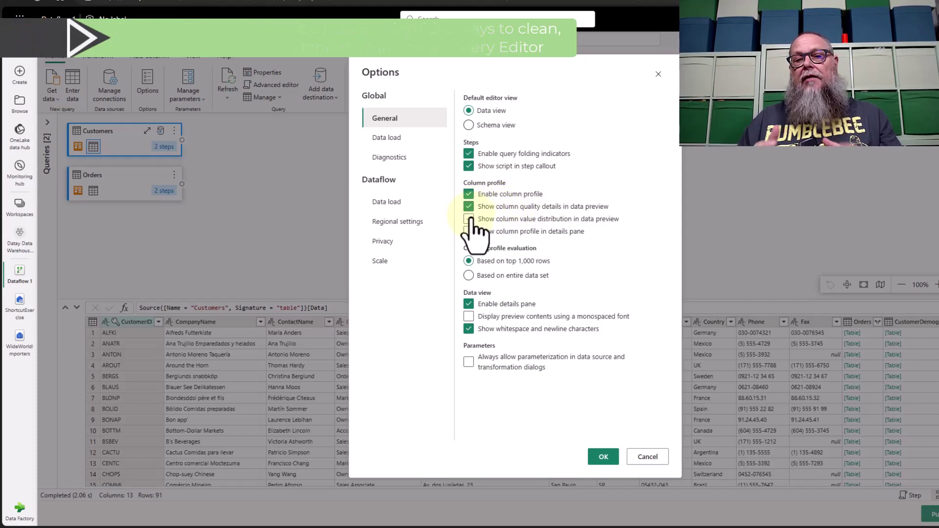
click(469, 219)
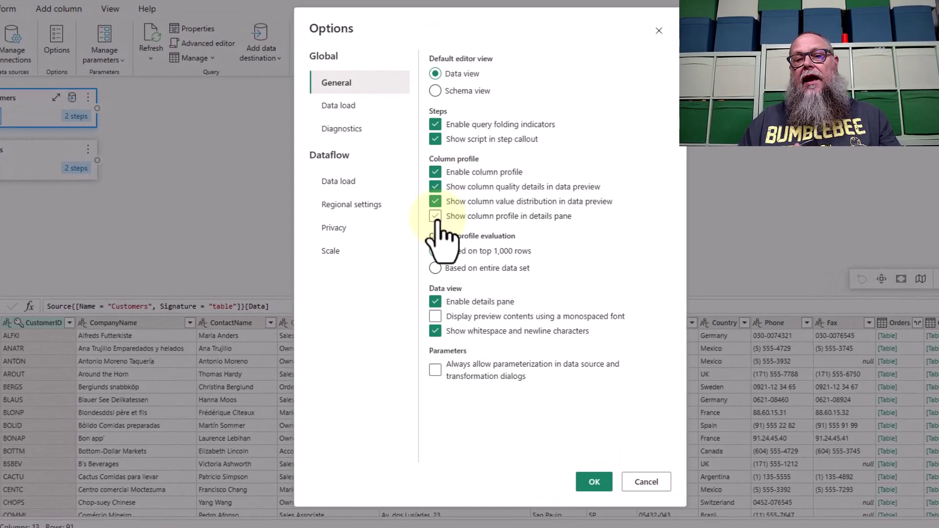
click(435, 216)
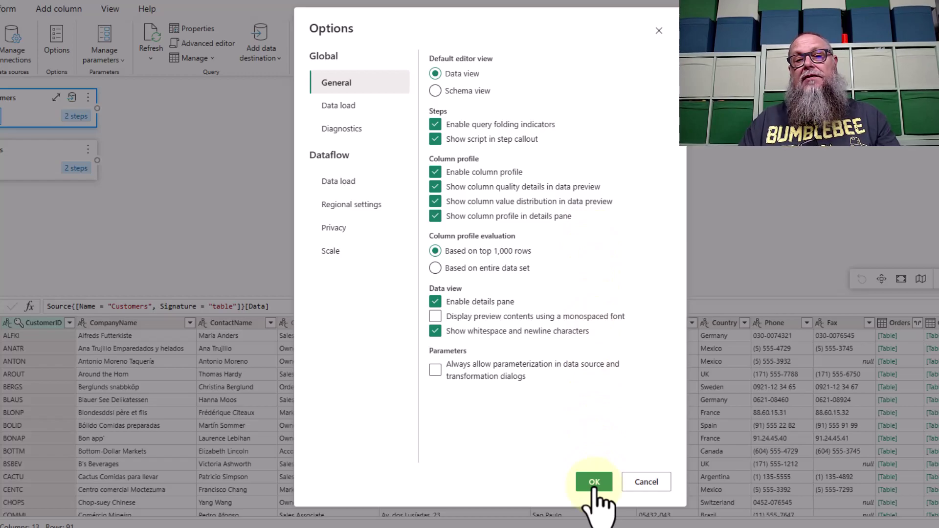
click(594, 484)
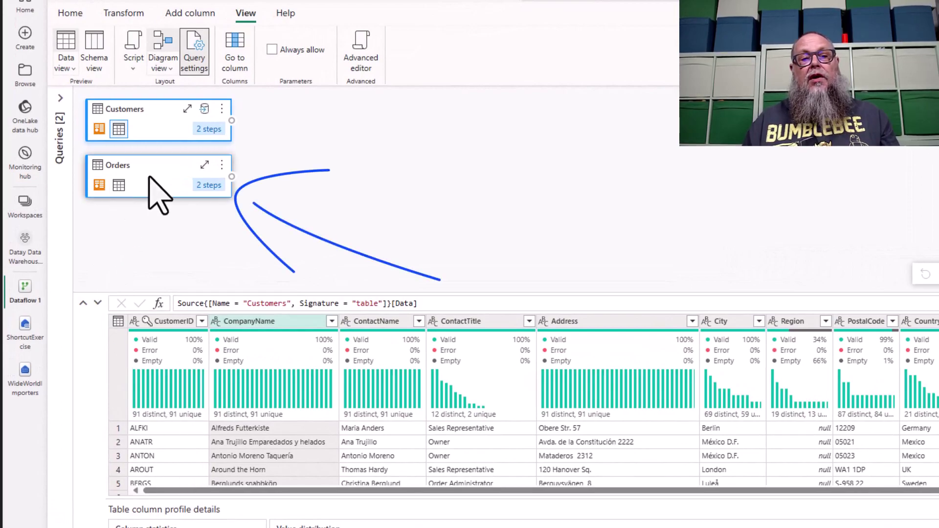
Preview the Orders query and select its CustomerID column.
click(150, 189)
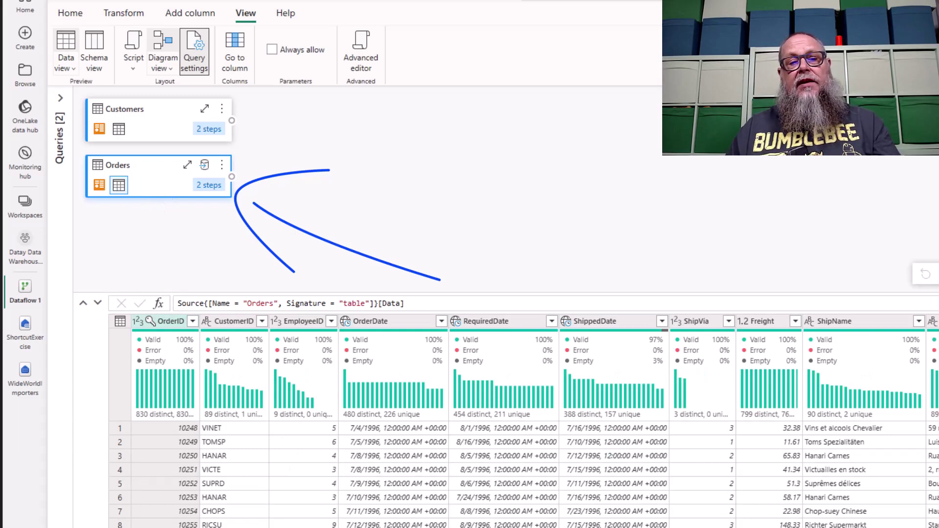
click(224, 322)
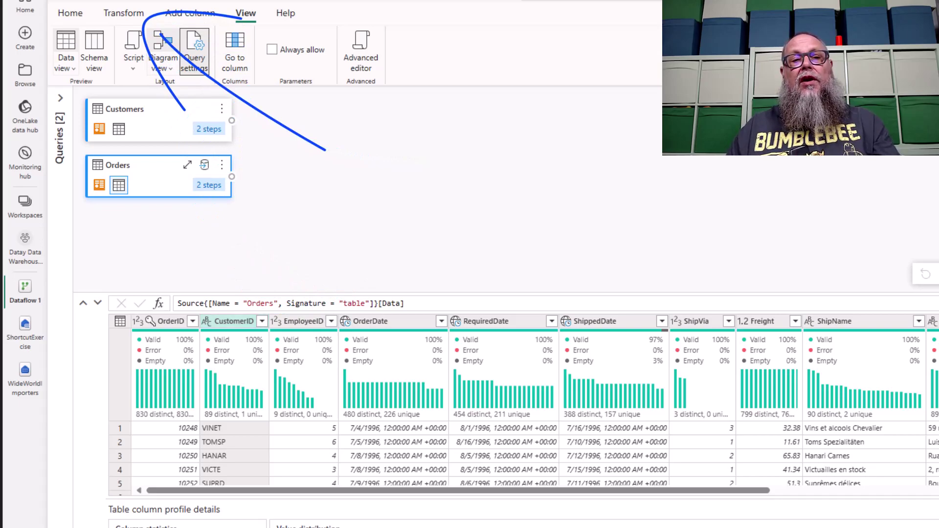
click(121, 15)
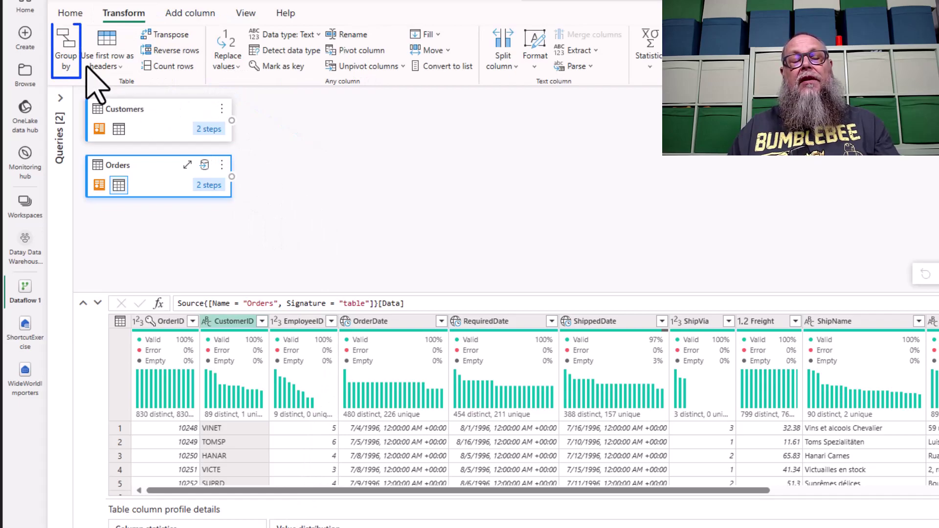
Group Orders by CustomerID into a Count column using Count rows.
click(60, 49)
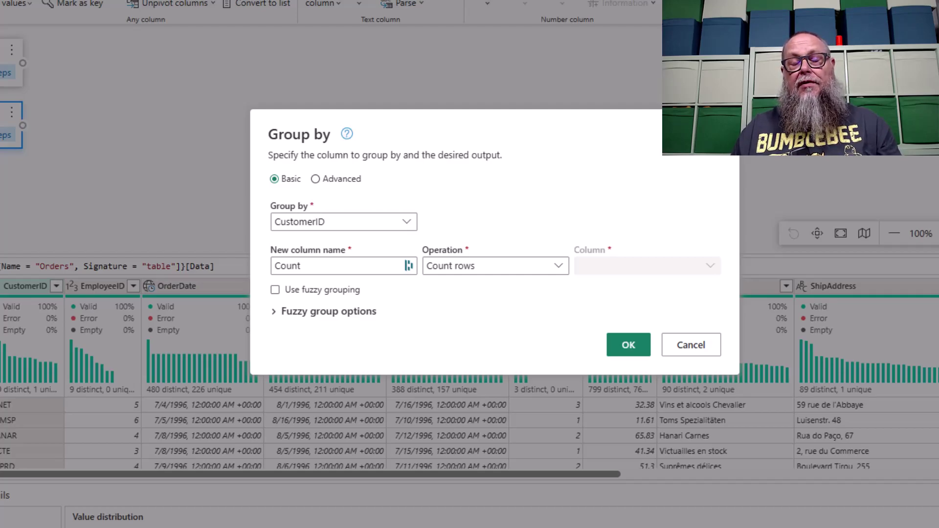
click(629, 346)
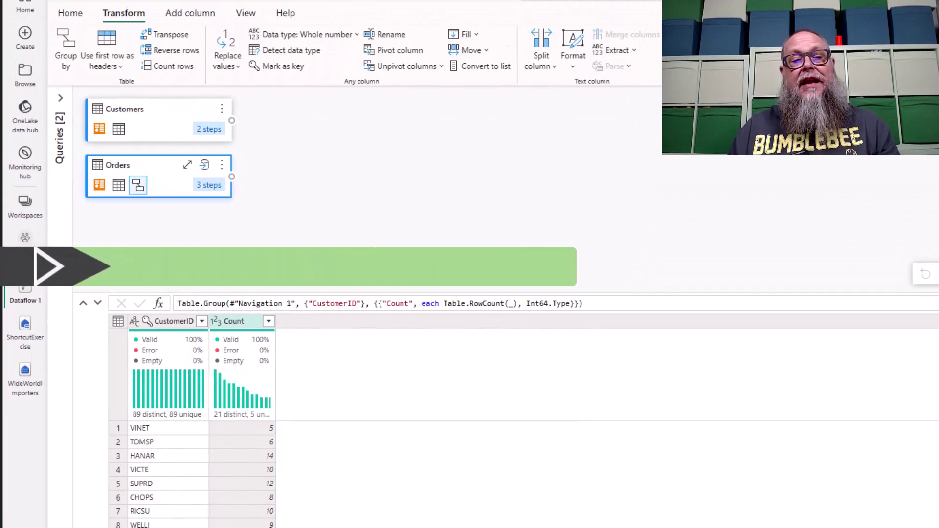
Merge Customers with Orders as a new query, left outer join on CustomerID.
click(168, 137)
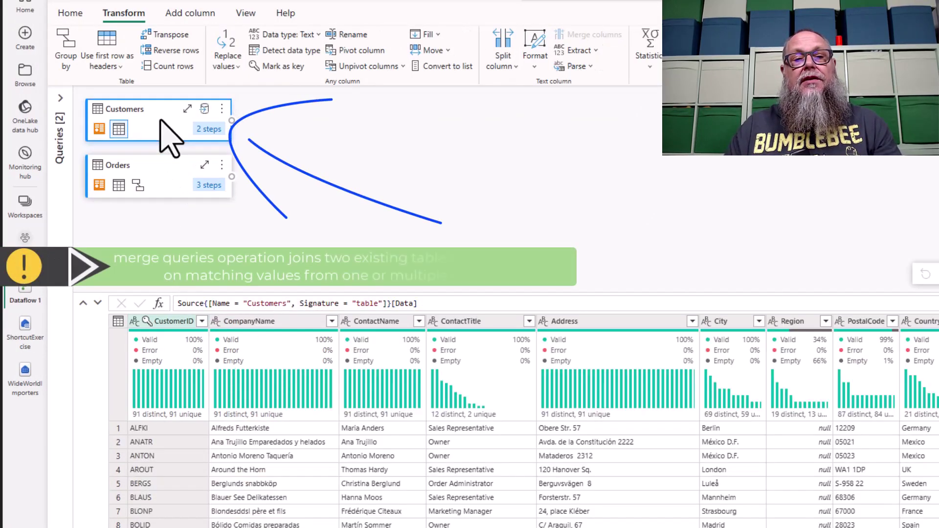
click(221, 108)
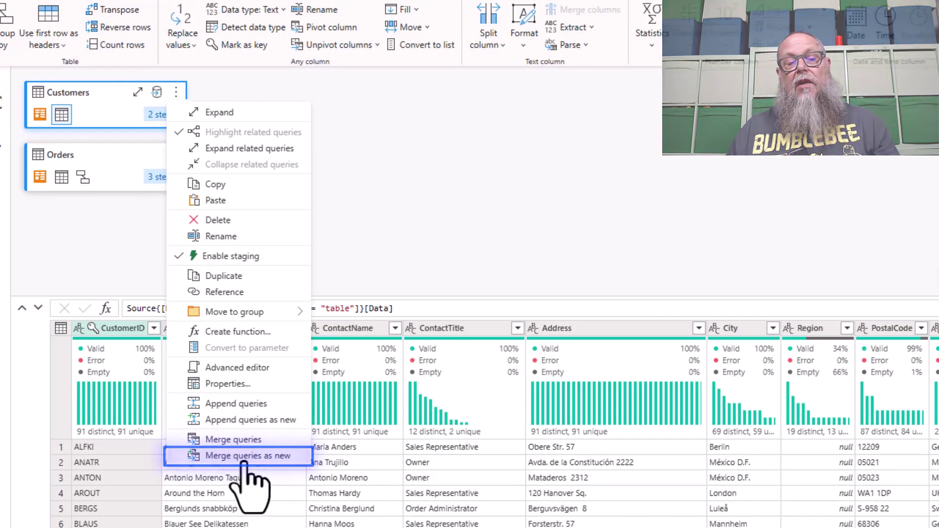
click(243, 457)
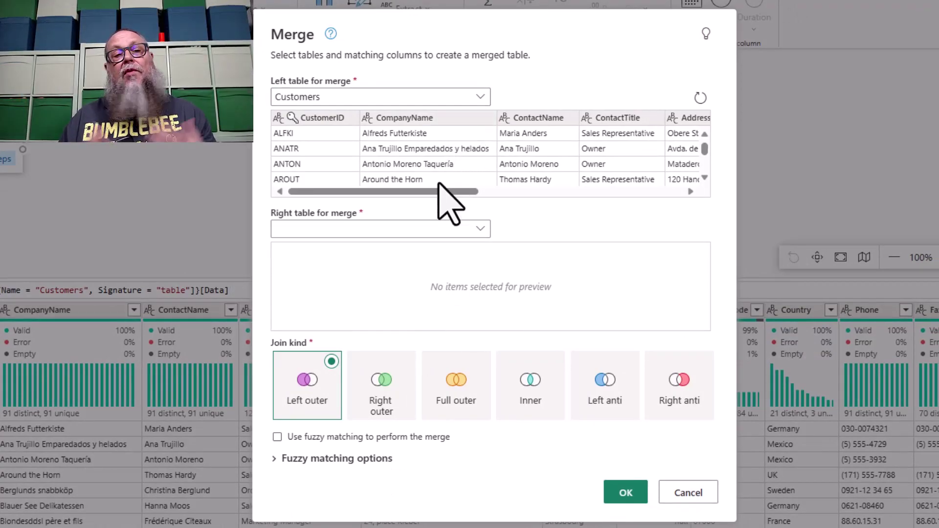
click(323, 118)
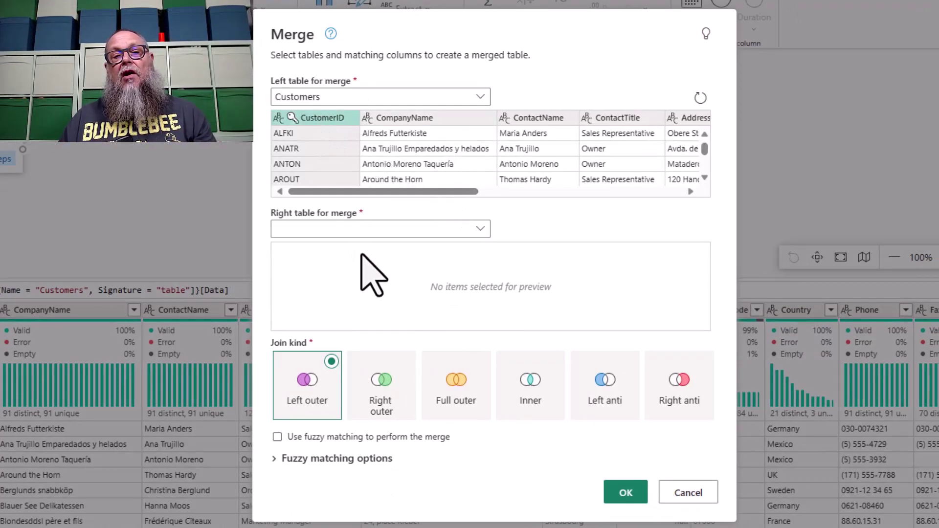
click(393, 230)
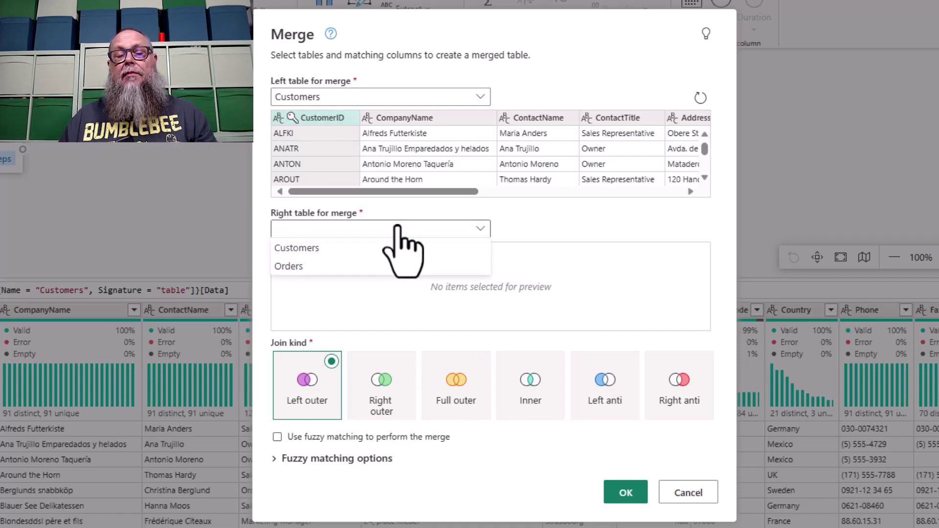
click(334, 268)
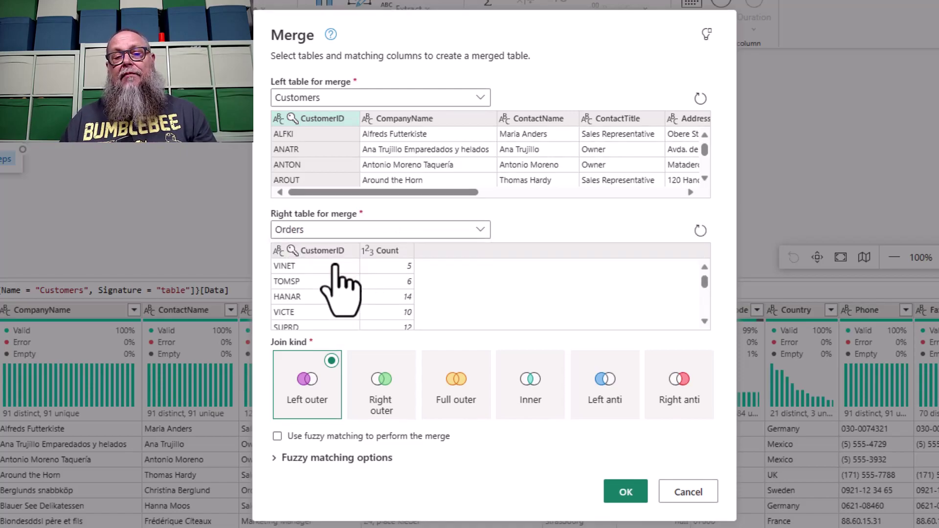
click(323, 252)
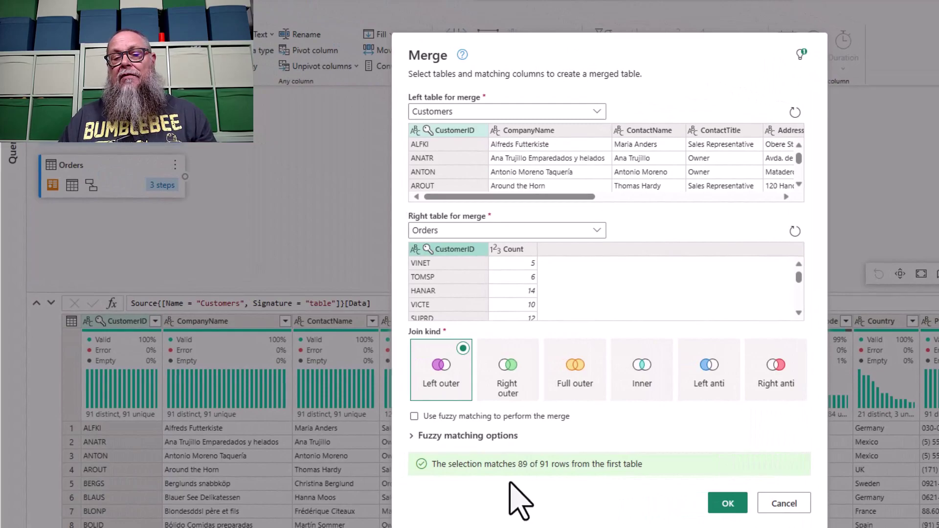
click(724, 504)
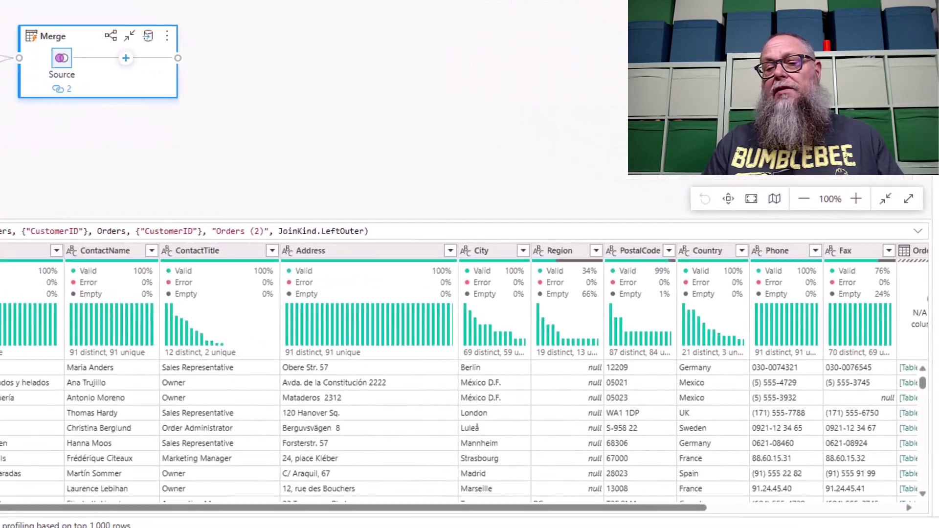
In schema view, keep CustomerID, CompanyName and Orders (2) and remove every other column.
click(920, 478)
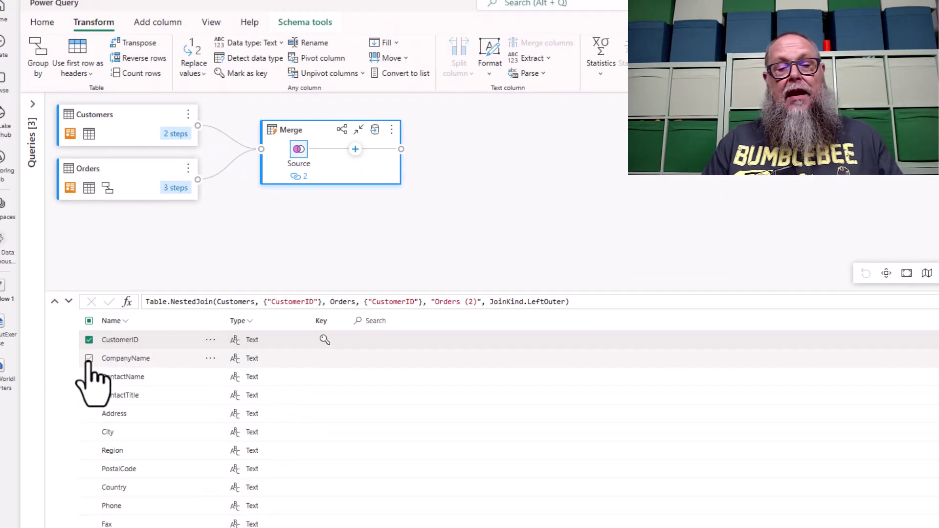
click(89, 359)
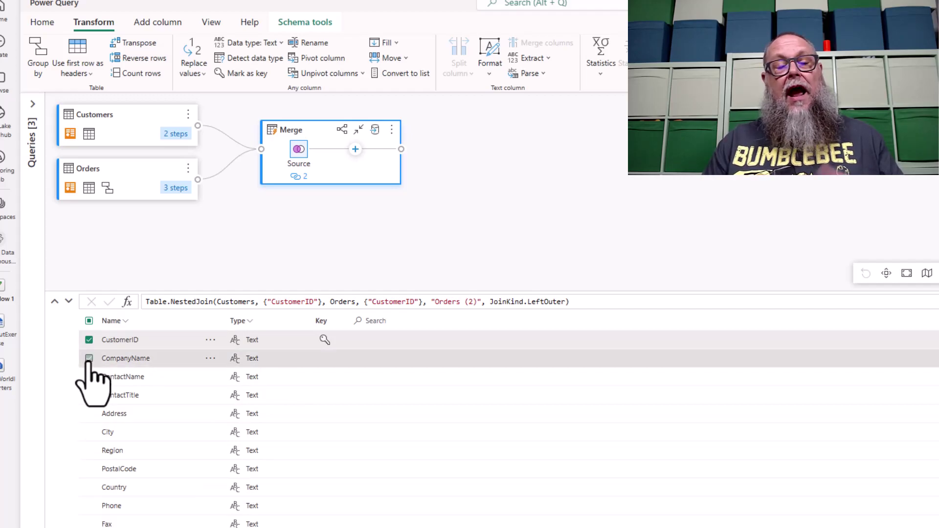
scroll(123, 502, down, 2)
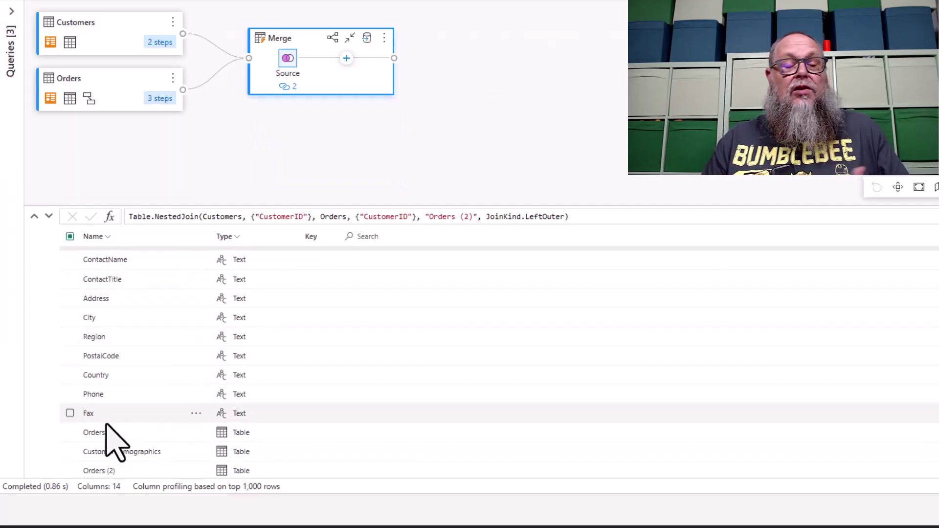
scroll(84, 457, down, 1)
click(70, 469)
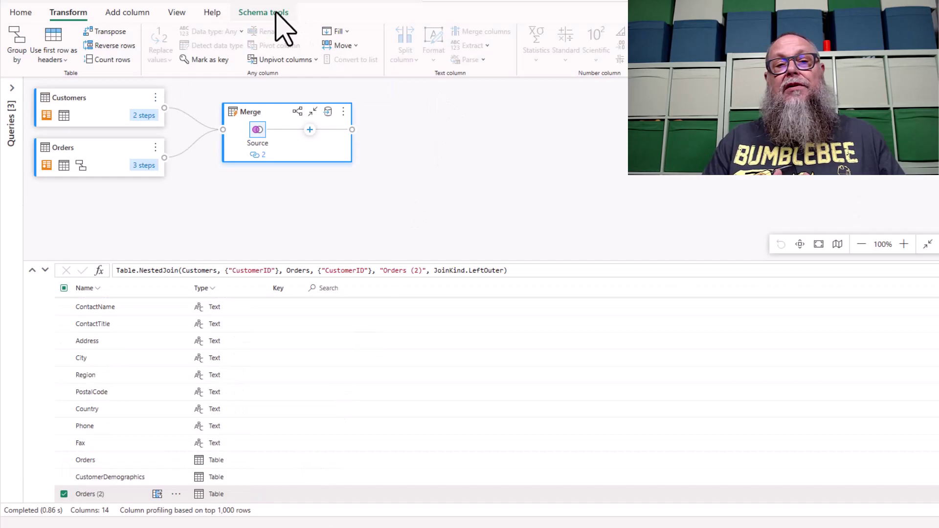
click(279, 14)
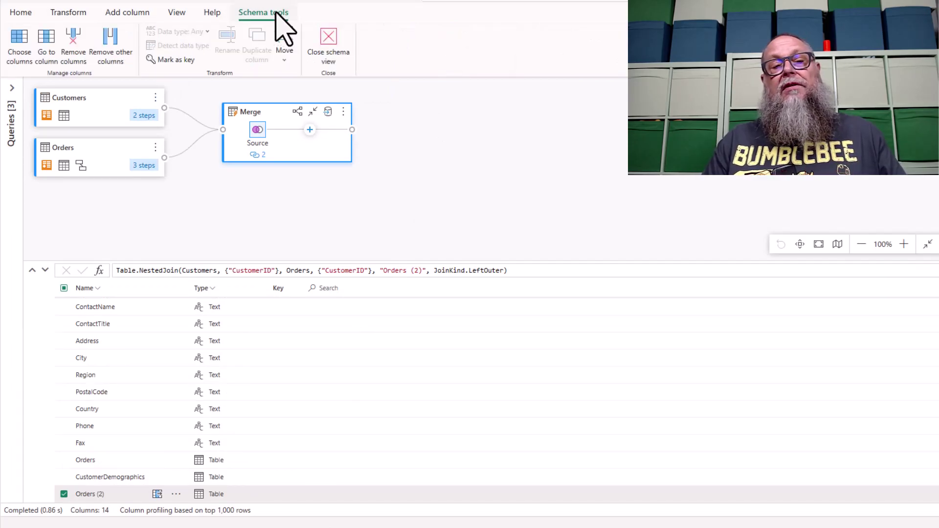
click(110, 52)
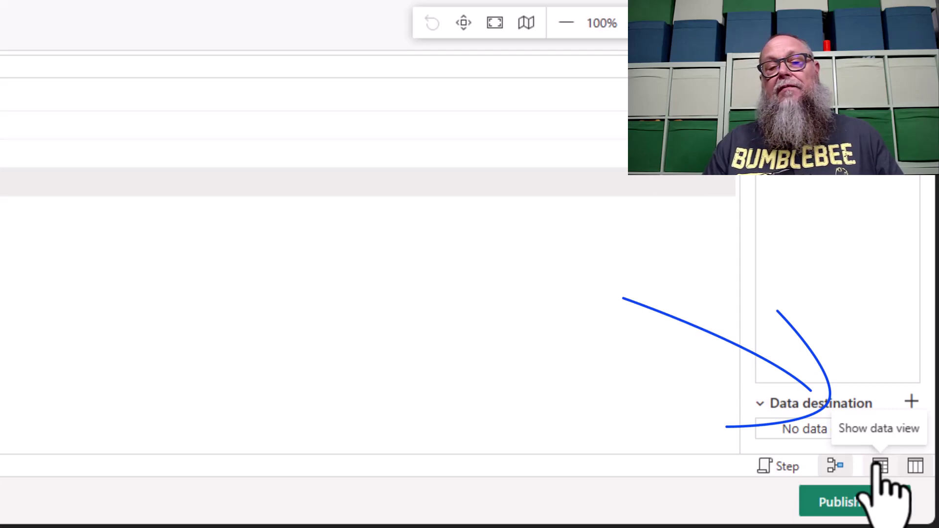
Expand Orders (2) to just its Count field, without the original column-name prefix.
click(879, 464)
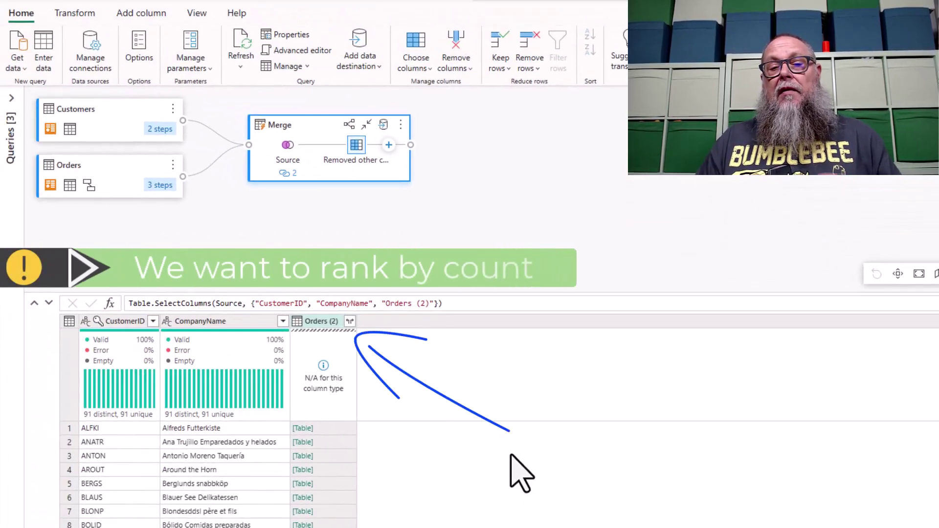
click(350, 321)
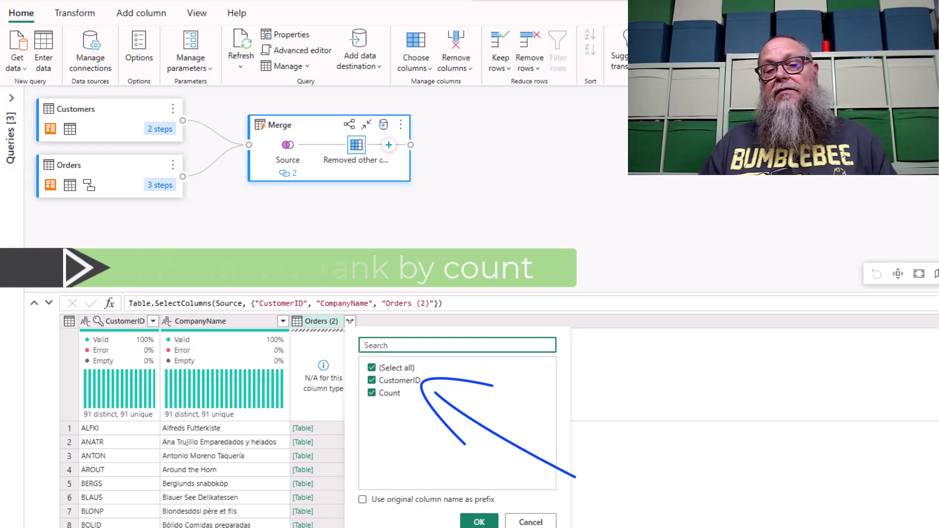
click(373, 381)
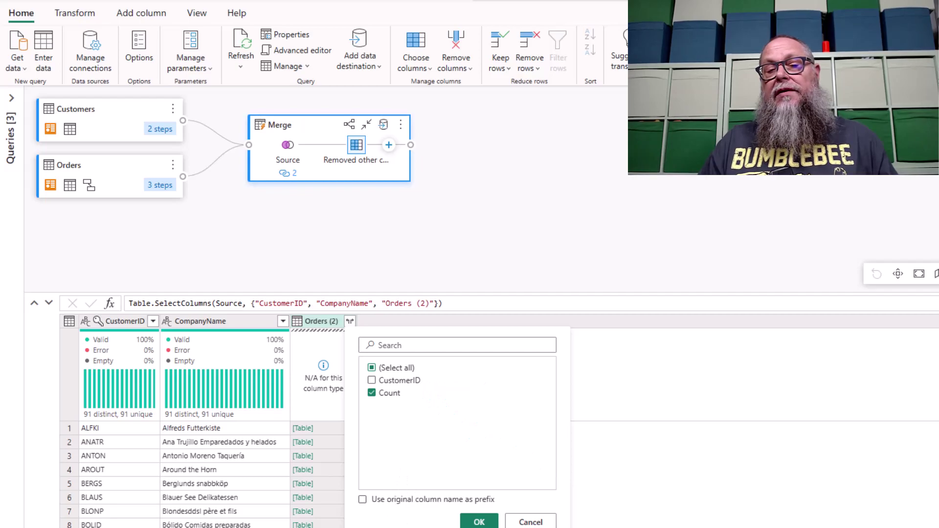
click(362, 500)
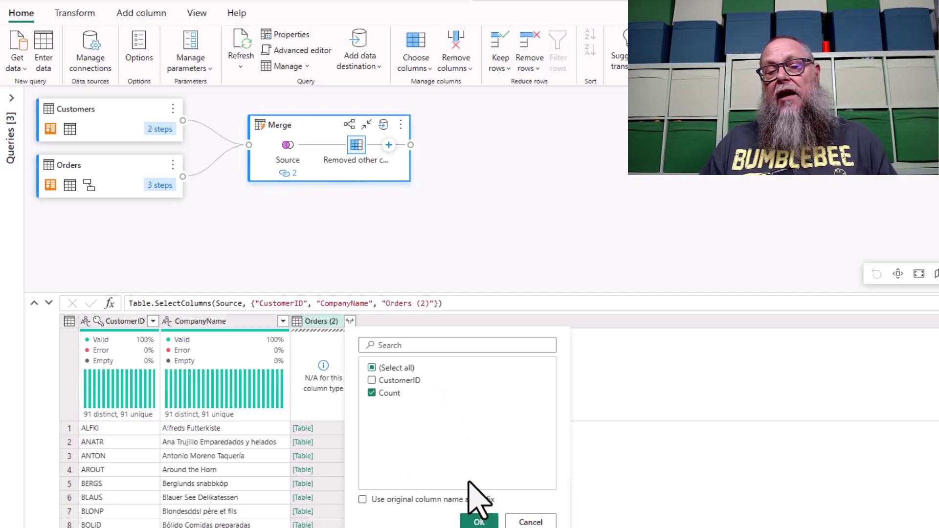
click(479, 522)
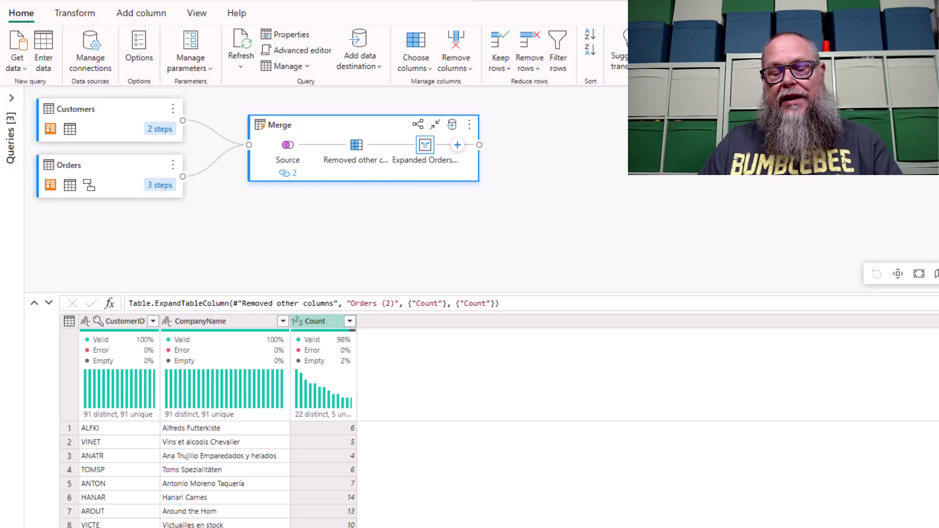
Add a Rank column ranking customers by Count from high to low, with SAVEA first at 31 orders.
mouse_move(607, 205)
mouse_down()
mouse_move(420, 284)
mouse_move(455, 313)
mouse_up()
drag(408, 226, 336, 306)
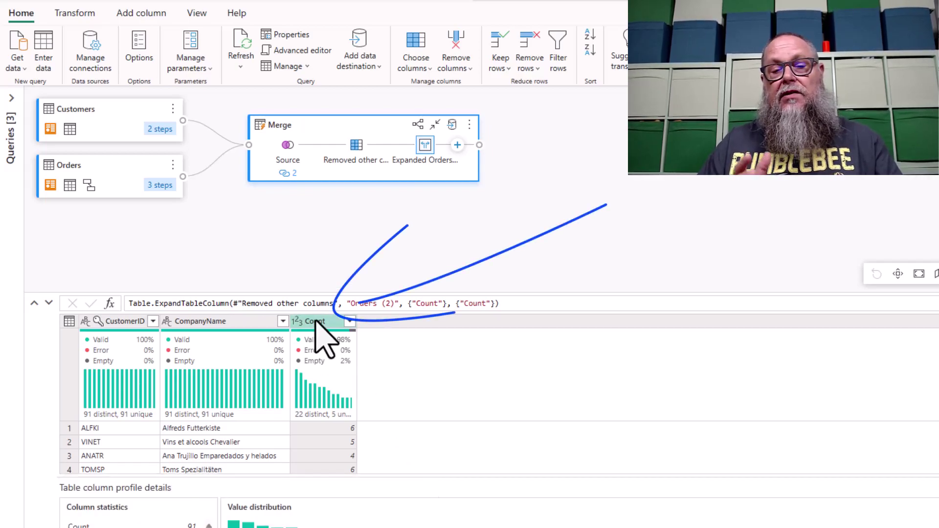
click(142, 14)
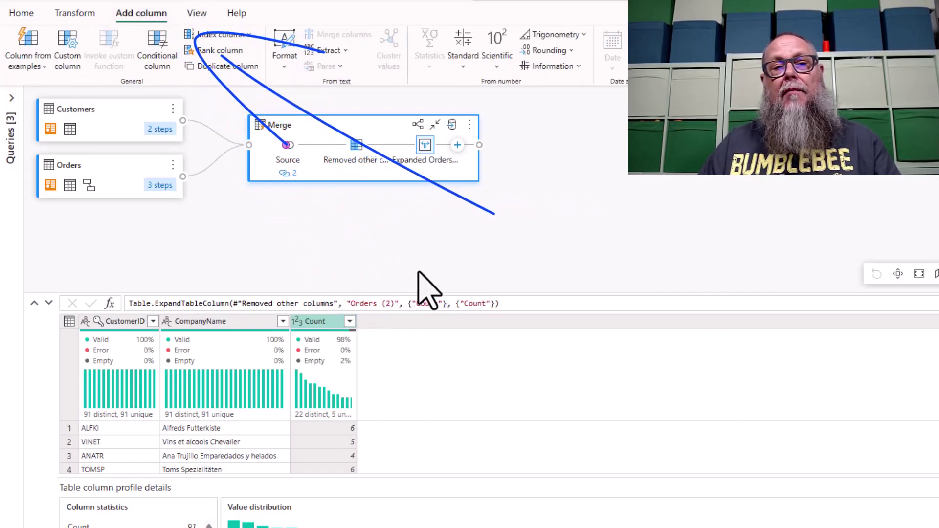
click(228, 51)
key(Tab)
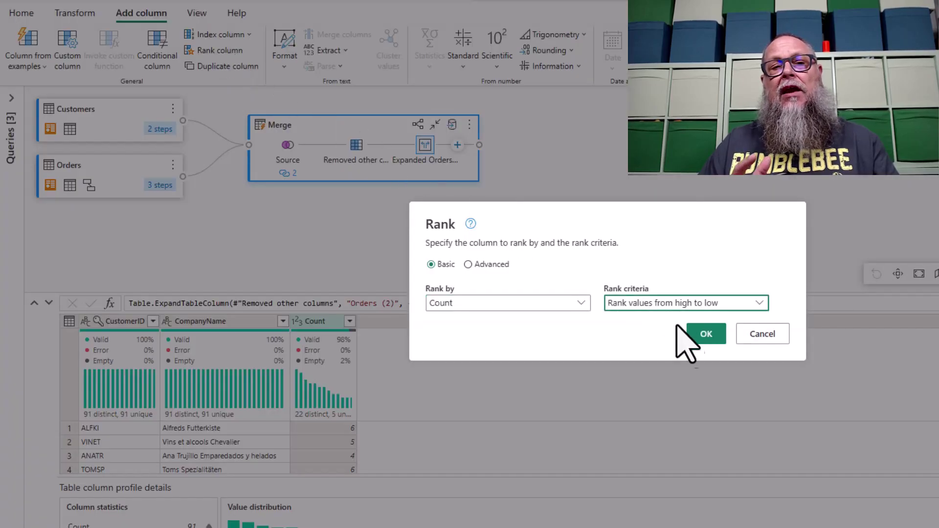
click(707, 335)
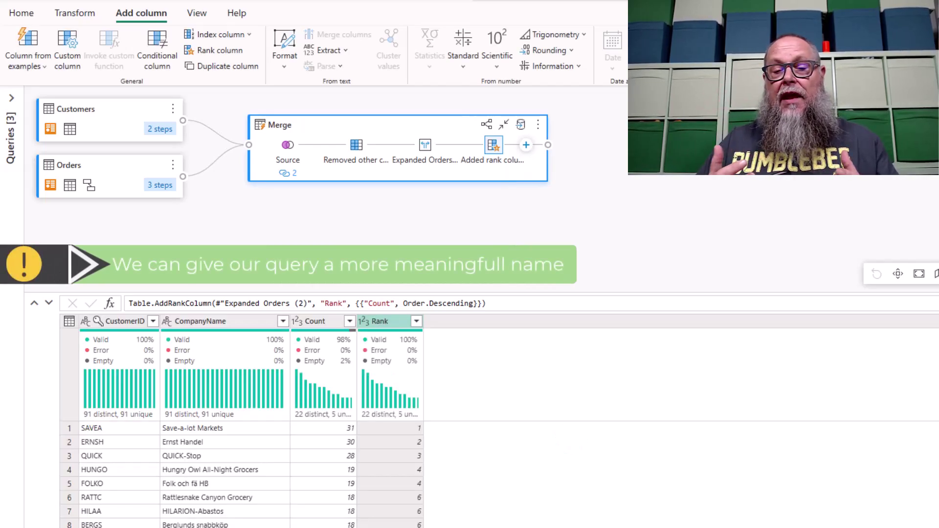
click(315, 321)
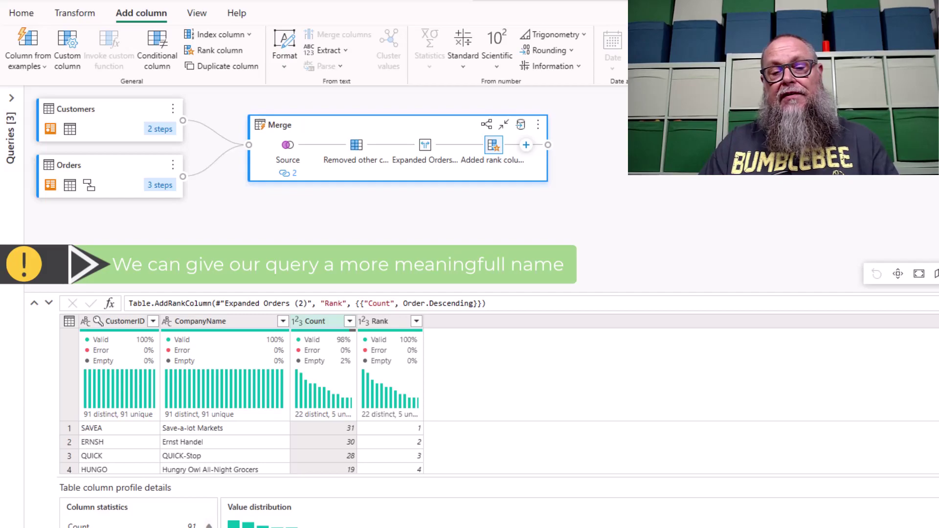
click(383, 322)
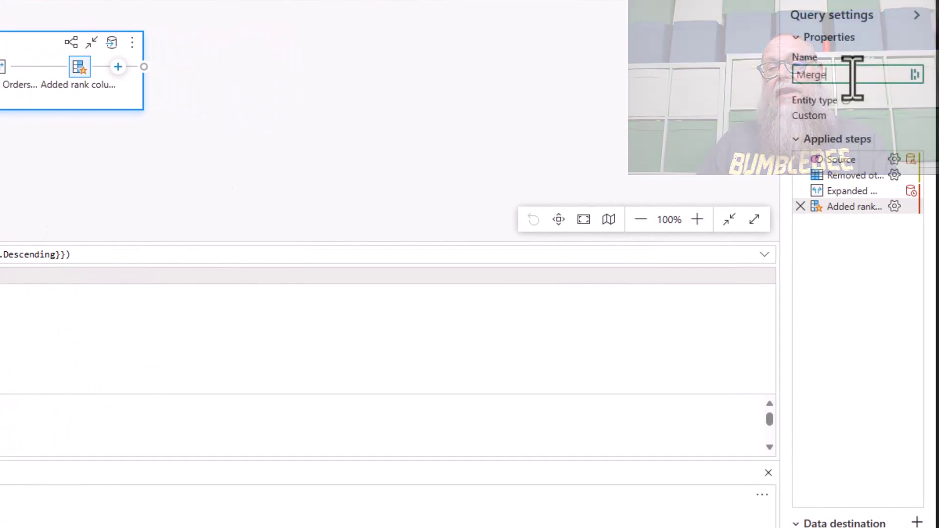
Rename the Merge query to 'Ranked Customers' and choose a Lakehouse as its data destination.
drag(853, 80, 799, 75)
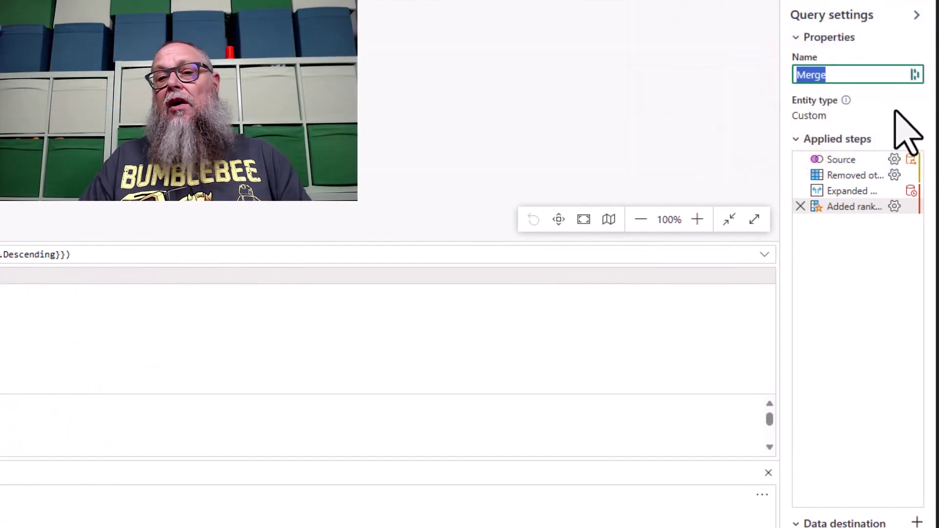
text(Ranked Customers)
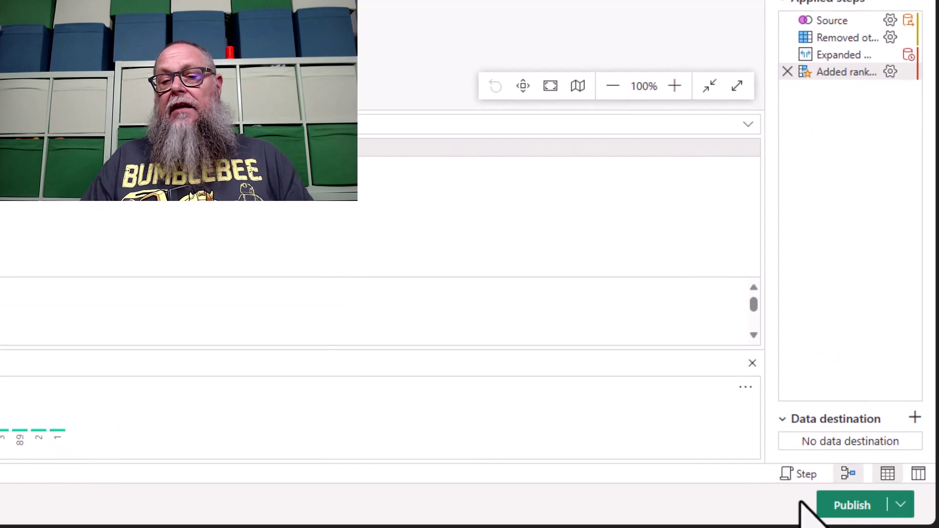
click(914, 419)
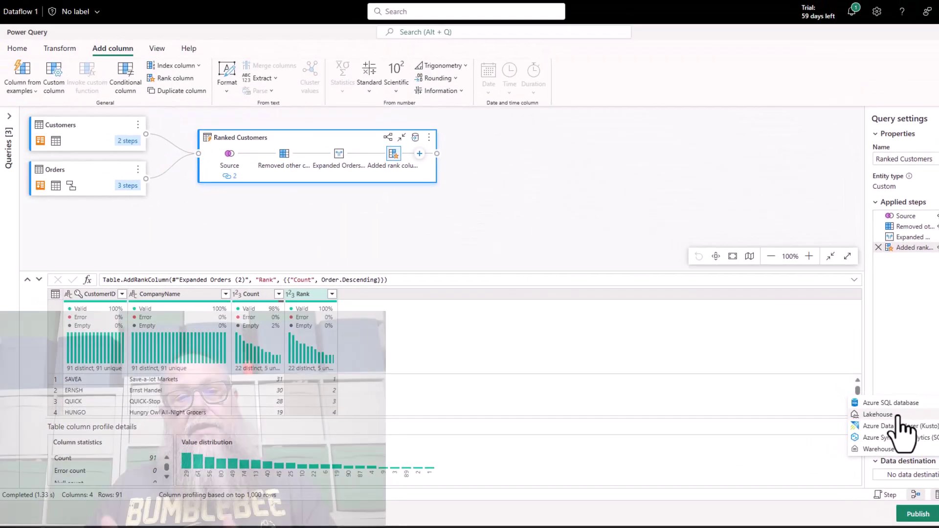
click(849, 371)
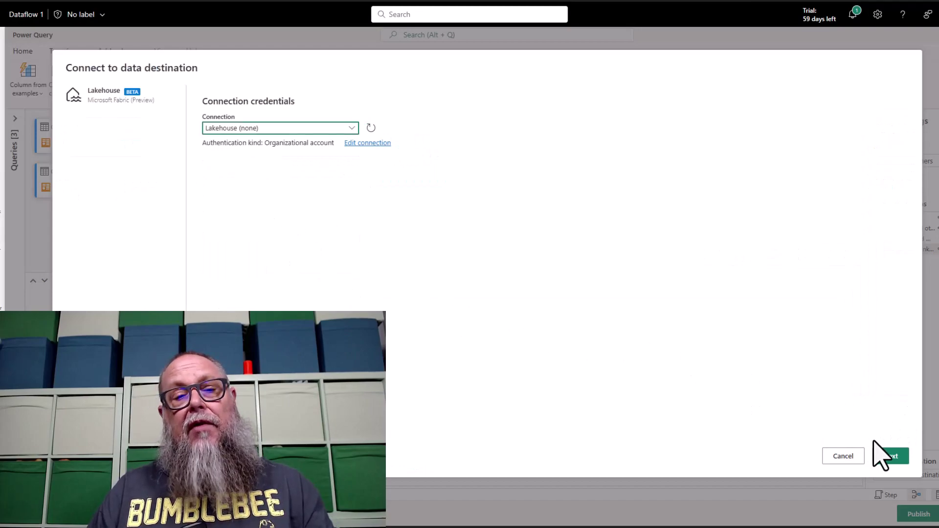
click(887, 457)
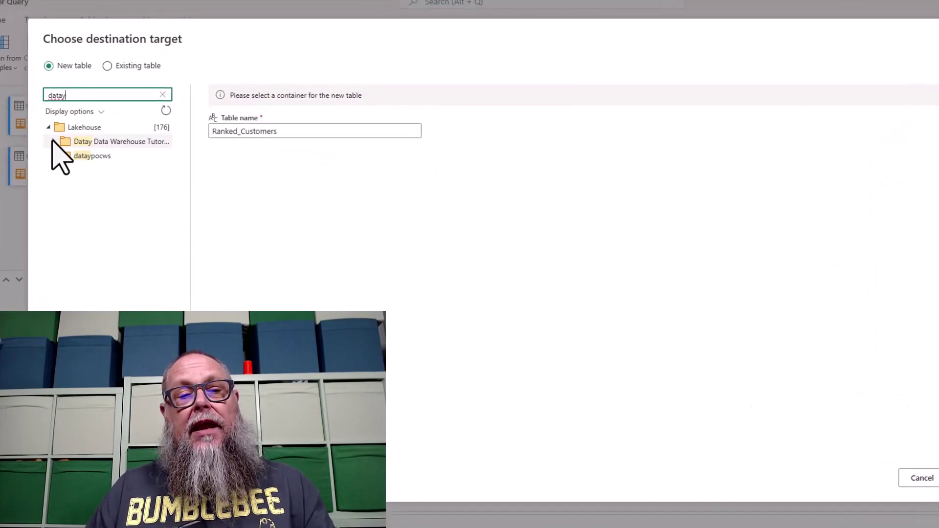
Send the output to a new Ranked_Customers table in ShortcutExercise, using Replace.
click(31, 125)
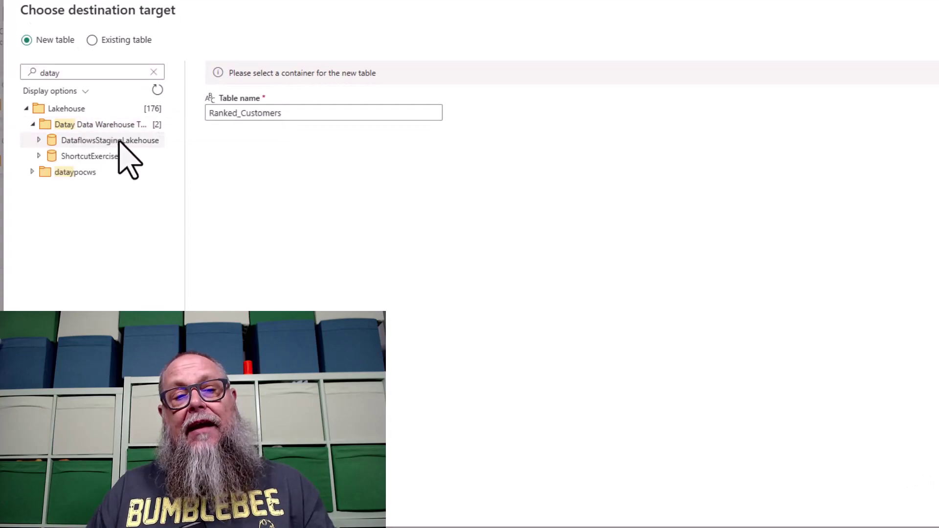
click(55, 156)
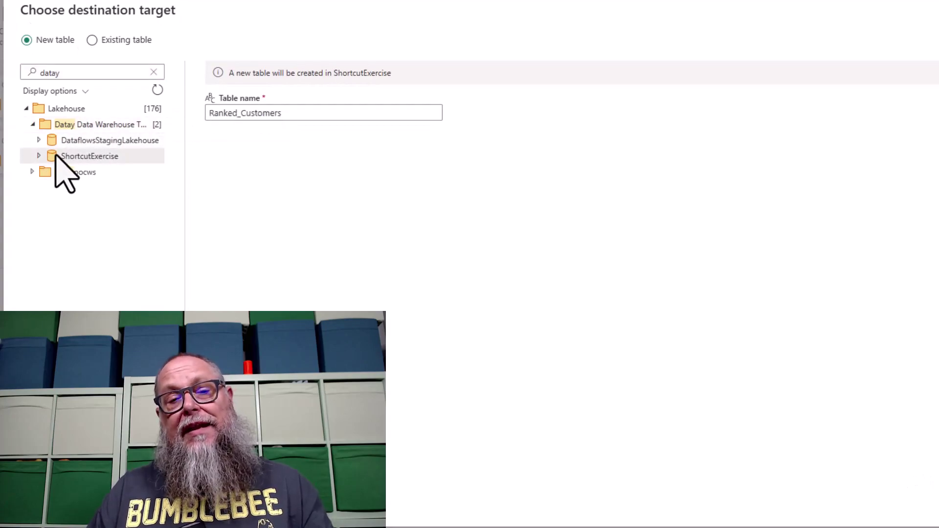
click(38, 156)
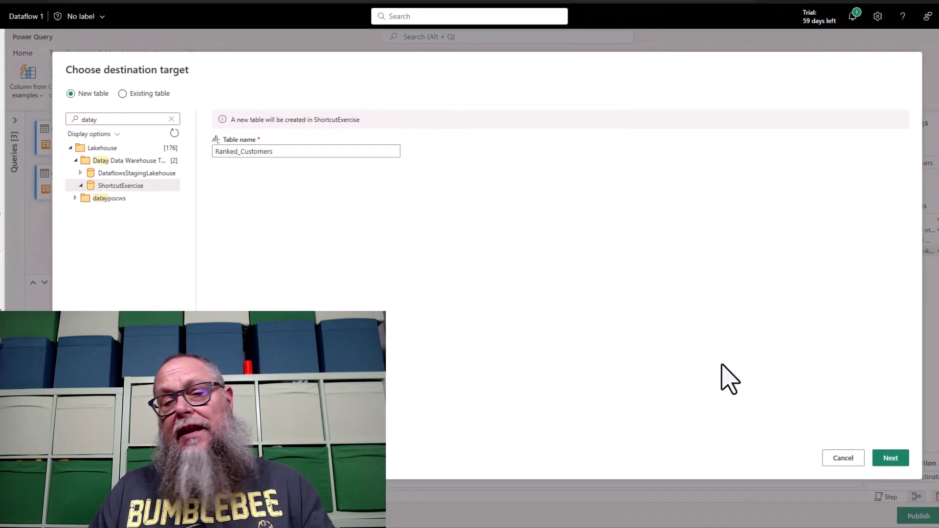
click(889, 462)
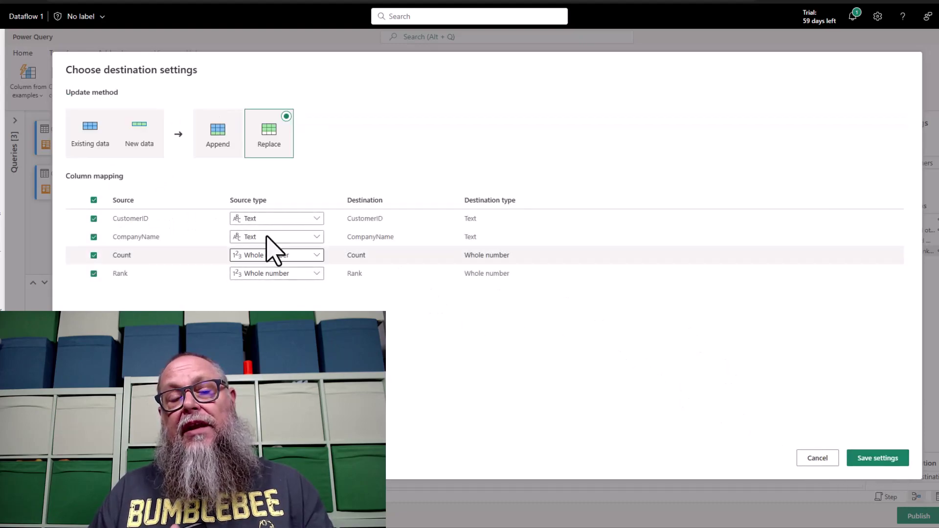
click(883, 458)
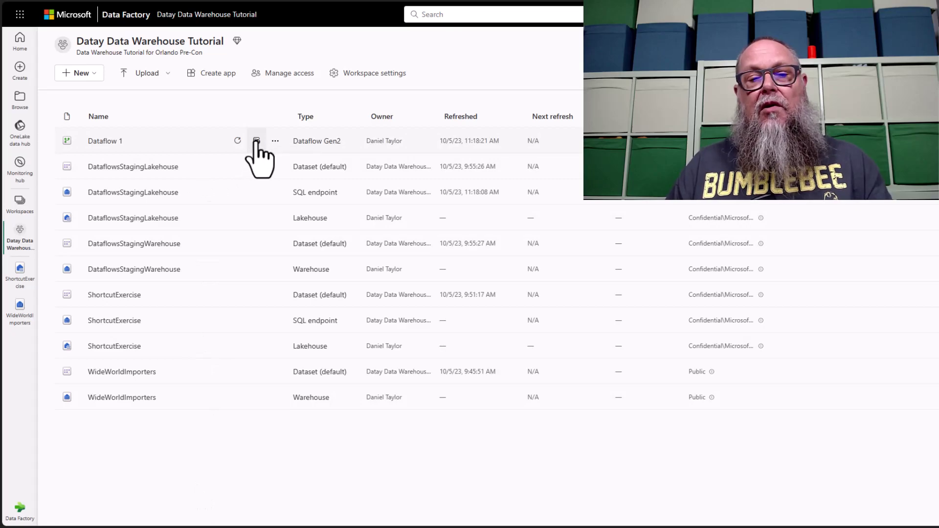
Turn on Dataflow 1's scheduled refresh for daily 4:00 AM UTC and apply it.
click(256, 141)
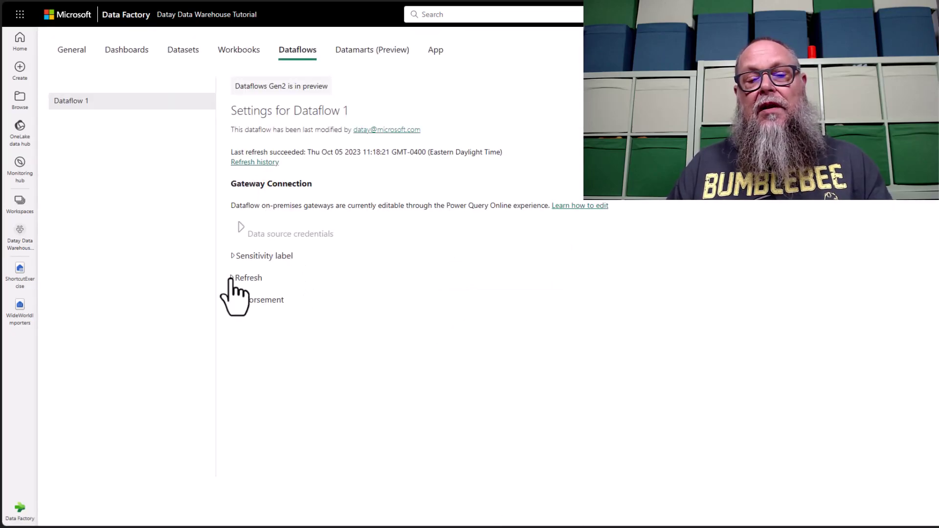
click(231, 278)
scroll(416, 336, down, 1)
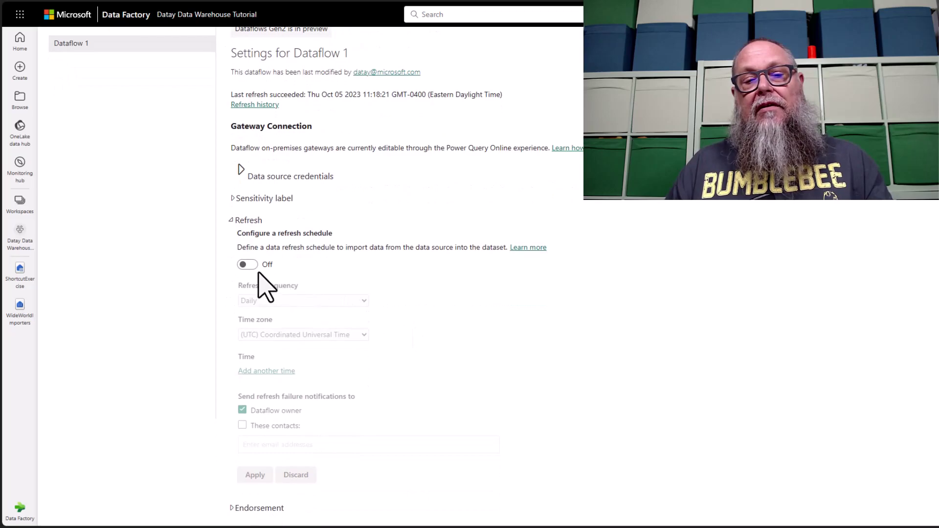
click(247, 265)
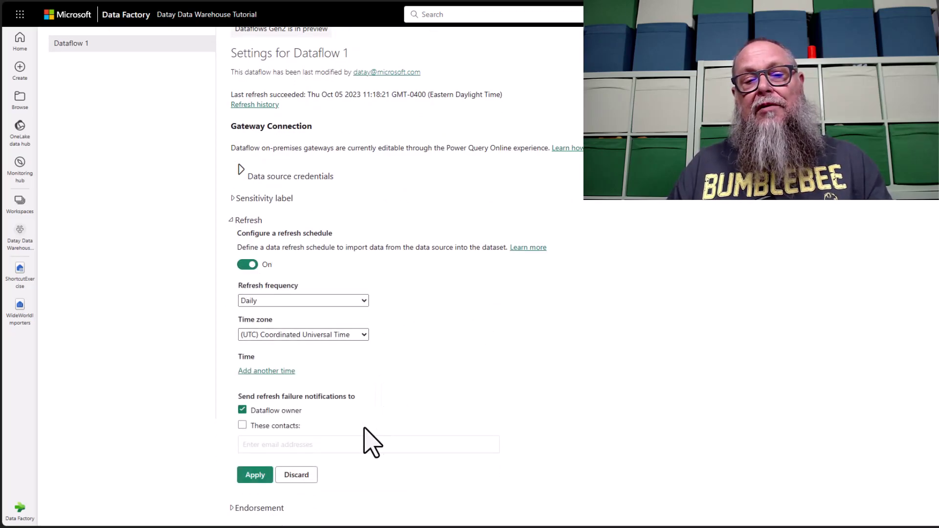
click(286, 372)
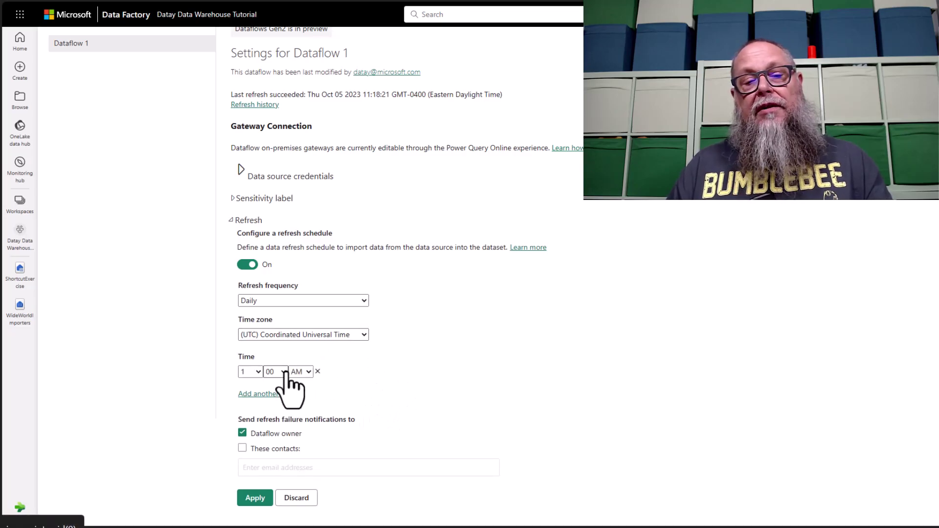
click(255, 371)
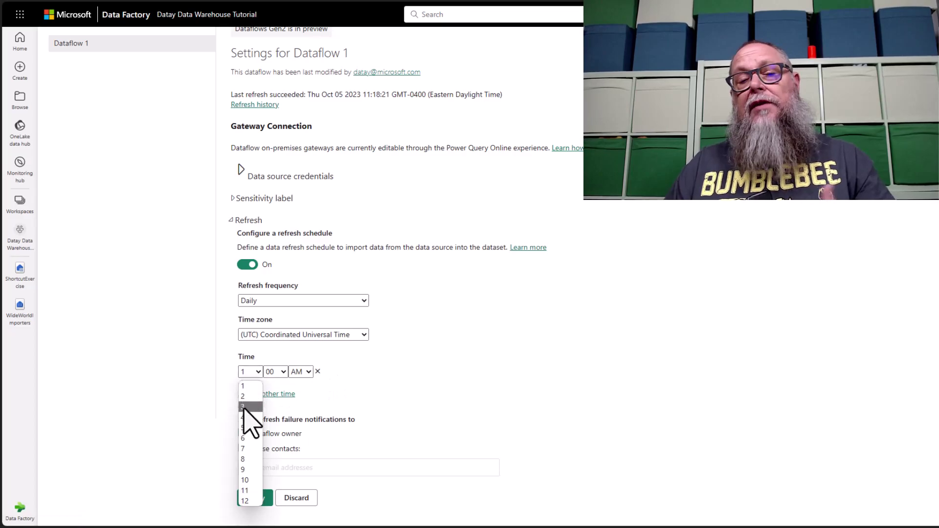
click(248, 415)
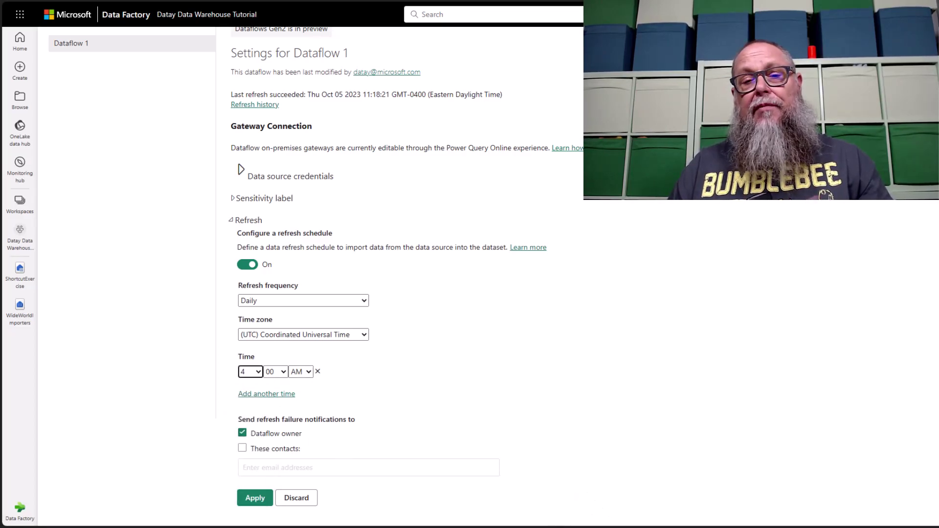
click(253, 499)
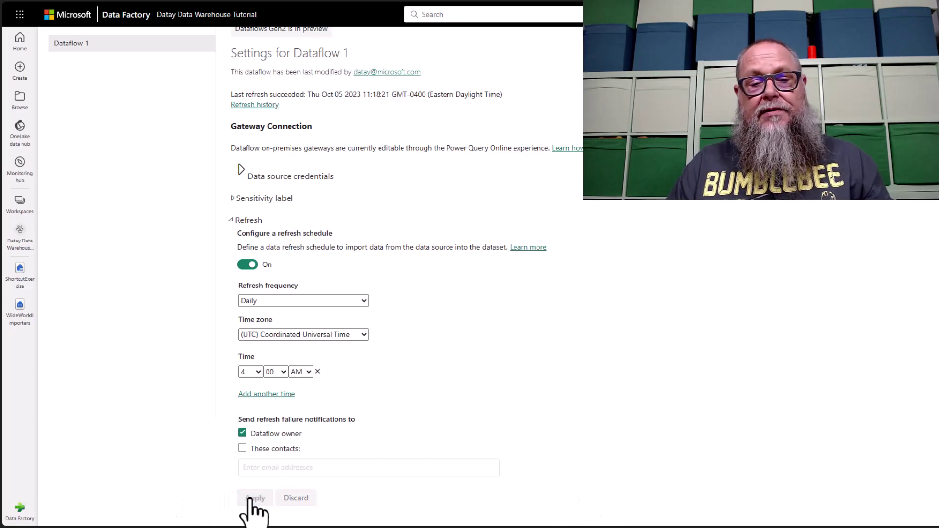